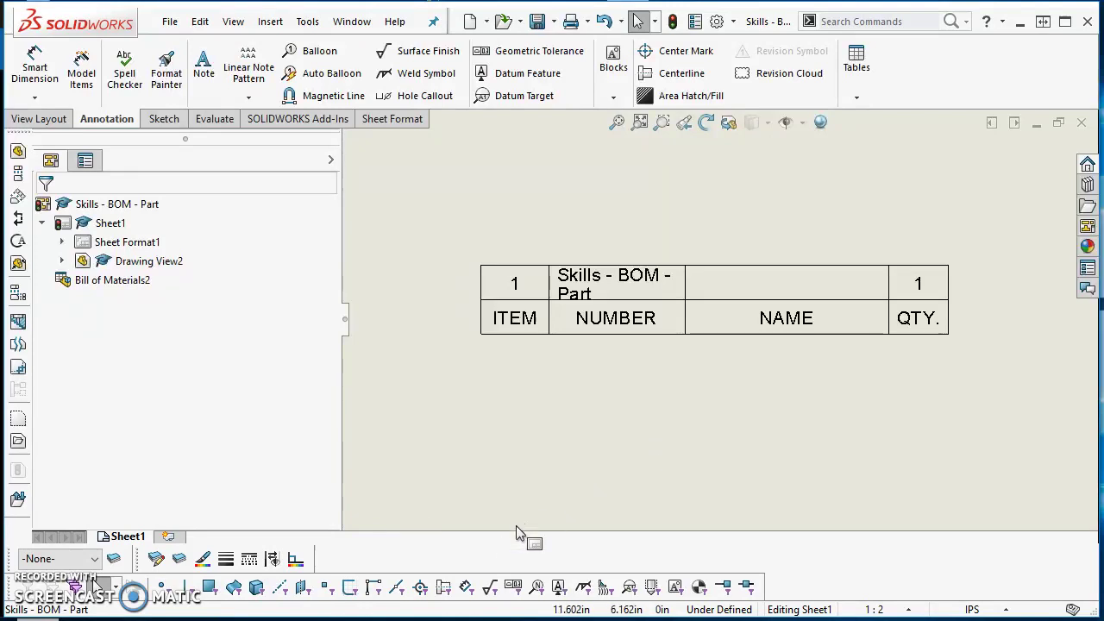
# Switch to the Desktop folder in File Explorer and copy the BOM template file SkillsUSA - RLW.sldbomtbt.
pyautogui.hotkey('alt', 'Tab')
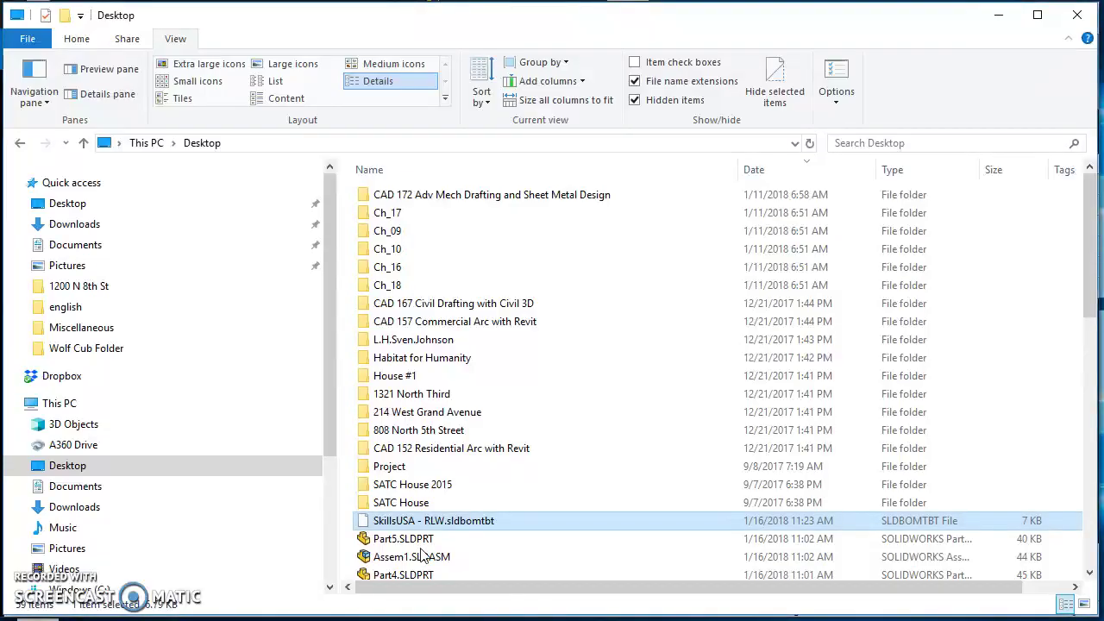
pyautogui.rightClick(483, 522)
pyautogui.click(523, 419)
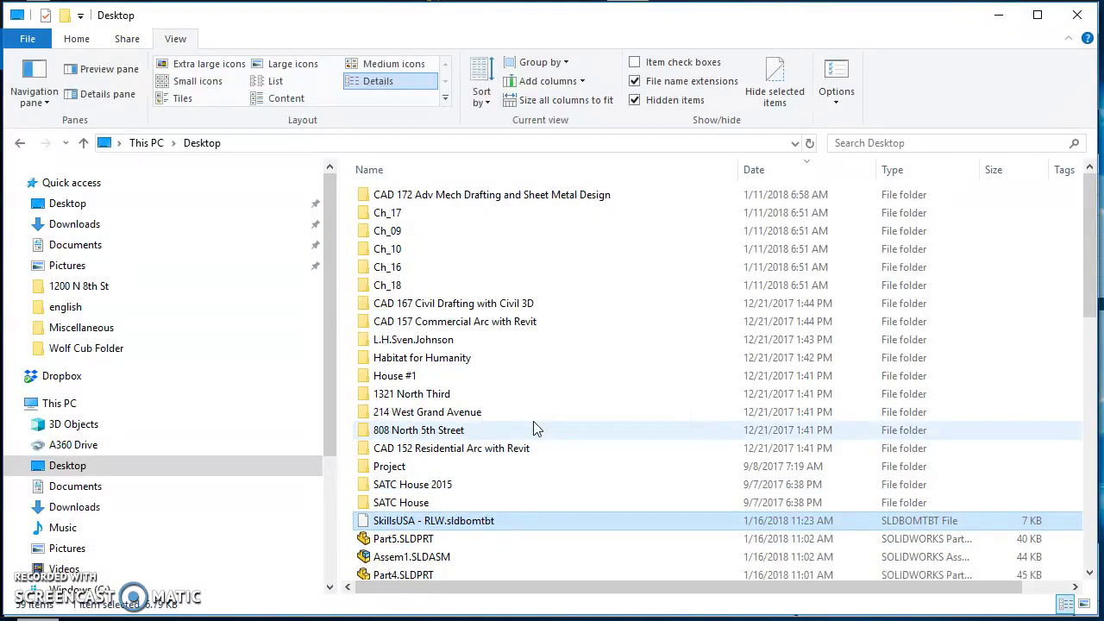
# Paste the template file into the SOLIDWORKS lang\english folder, granting administrator permission for the copy.
pyautogui.hotkey('alt', 'Tab')
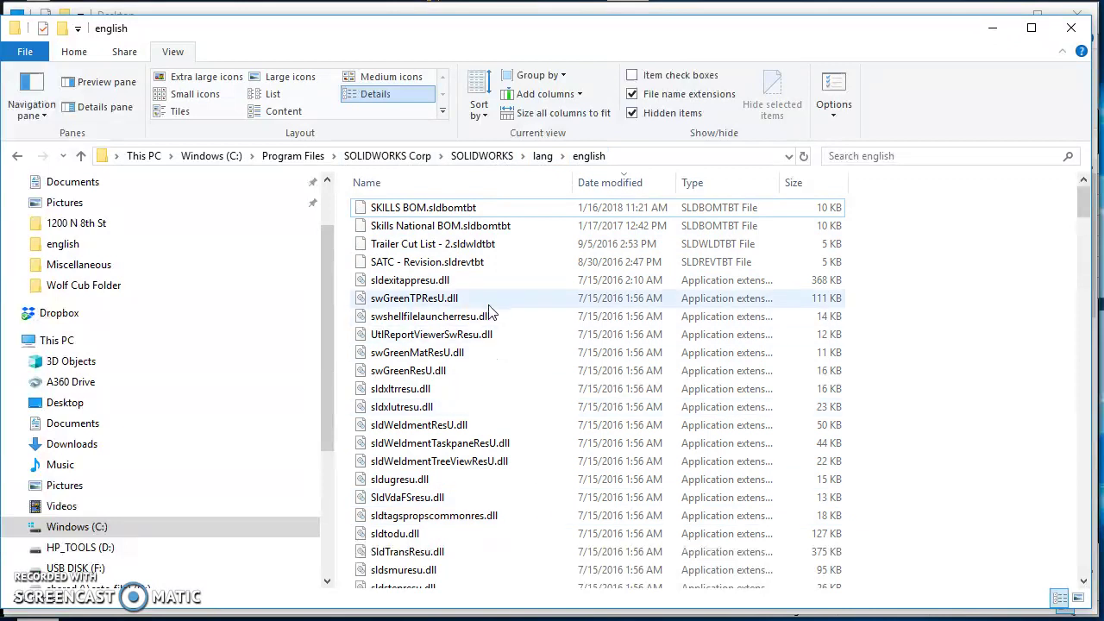
pyautogui.moveTo(507, 328)
pyautogui.scroll(-3, 948, 349)
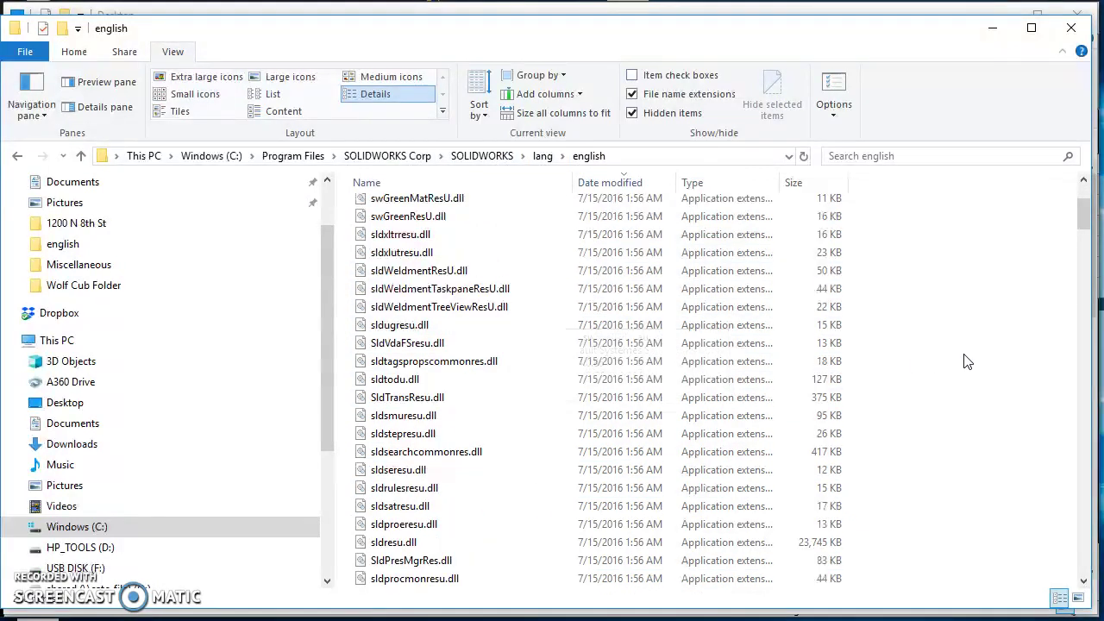
pyautogui.scroll(2, 892, 326)
pyautogui.scroll(1, 893, 326)
pyautogui.rightClick(931, 269)
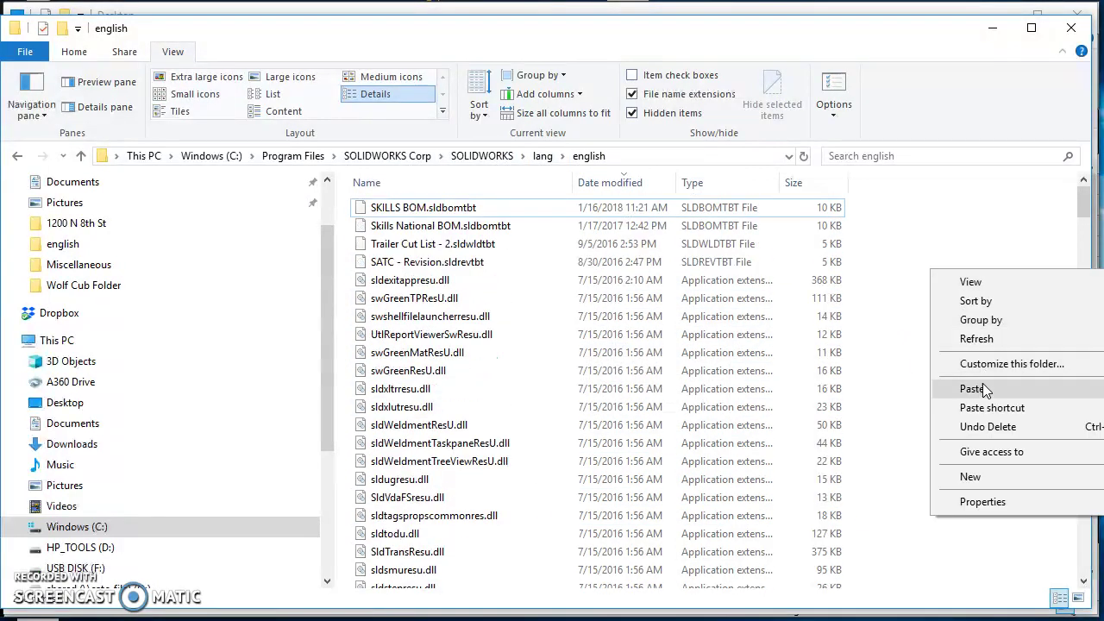
pyautogui.click(983, 388)
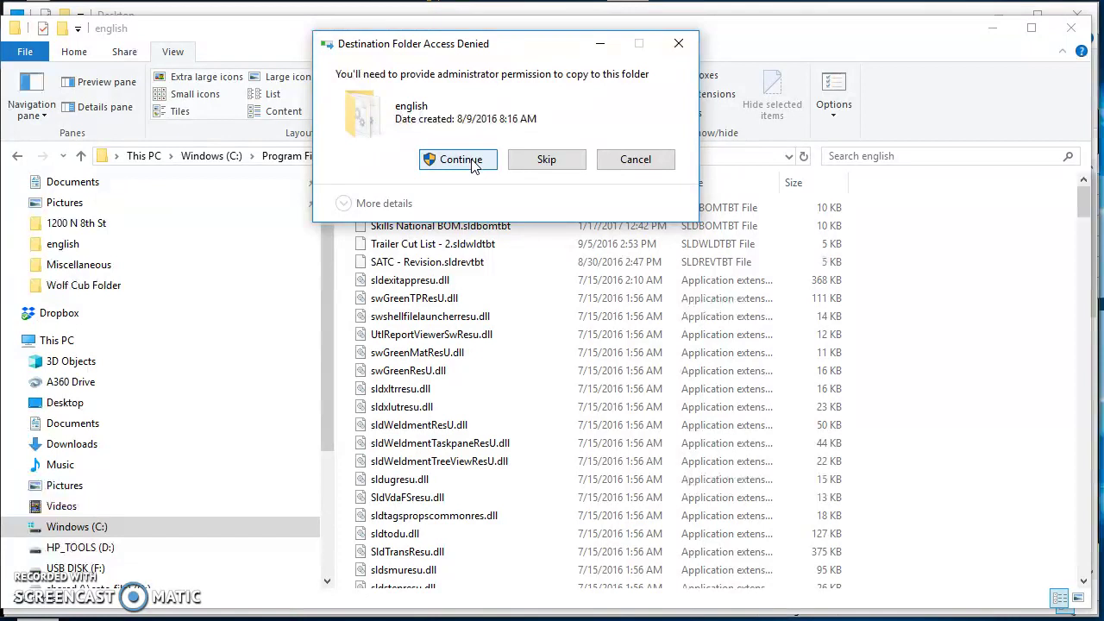
pyautogui.click(461, 159)
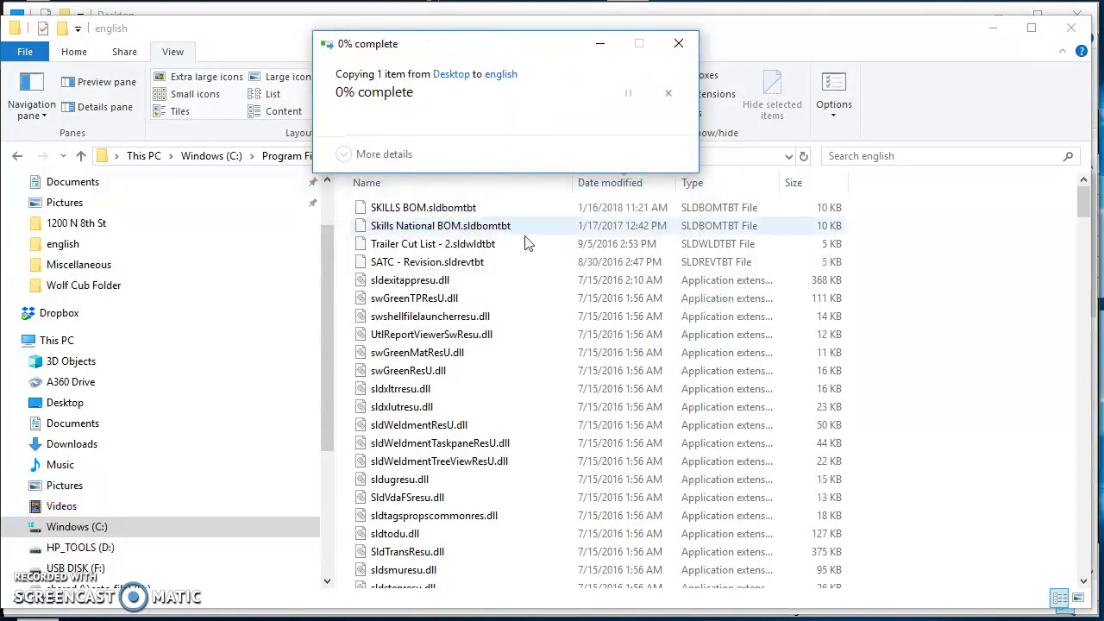
pyautogui.click(1017, 270)
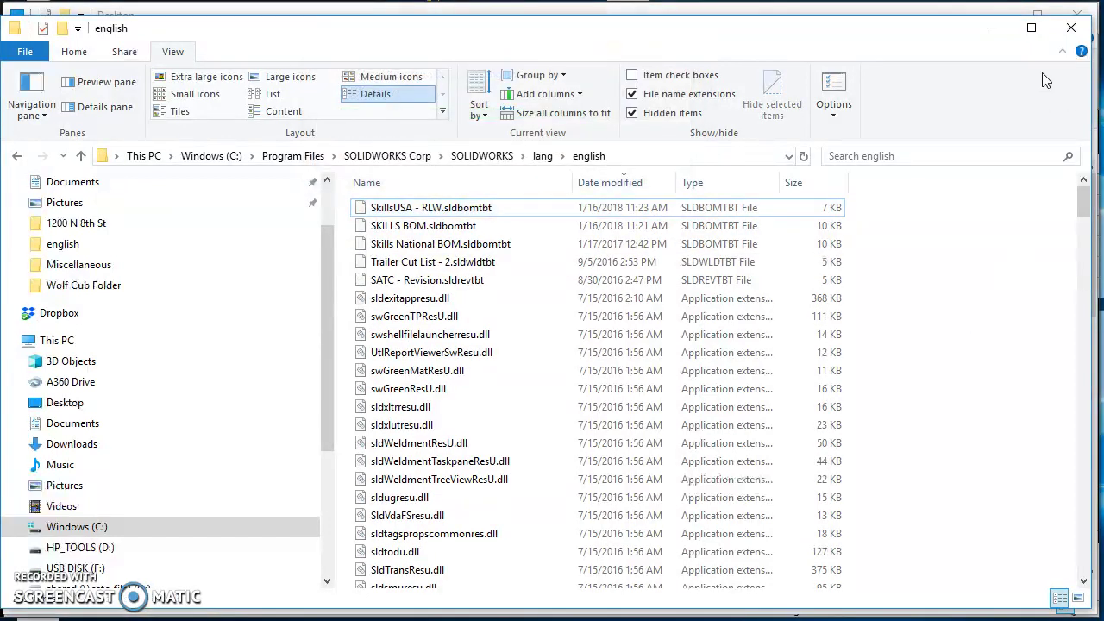
# Minimize both File Explorer windows and the BOM Table - Skills.jpg image to return to the SOLIDWORKS drawing.
pyautogui.click(993, 29)
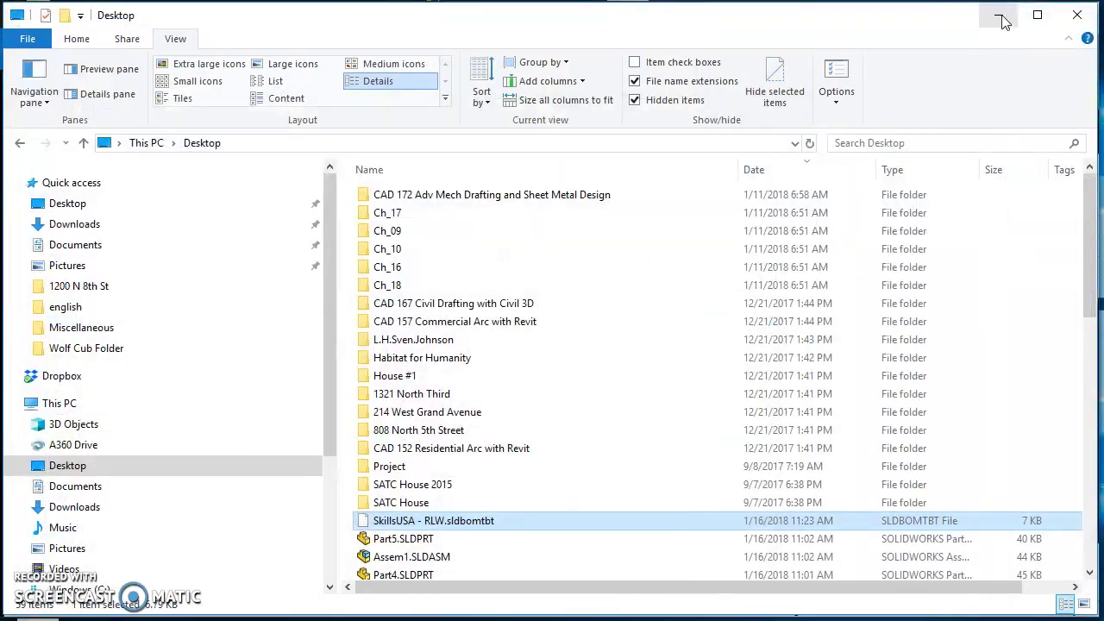
pyautogui.click(993, 27)
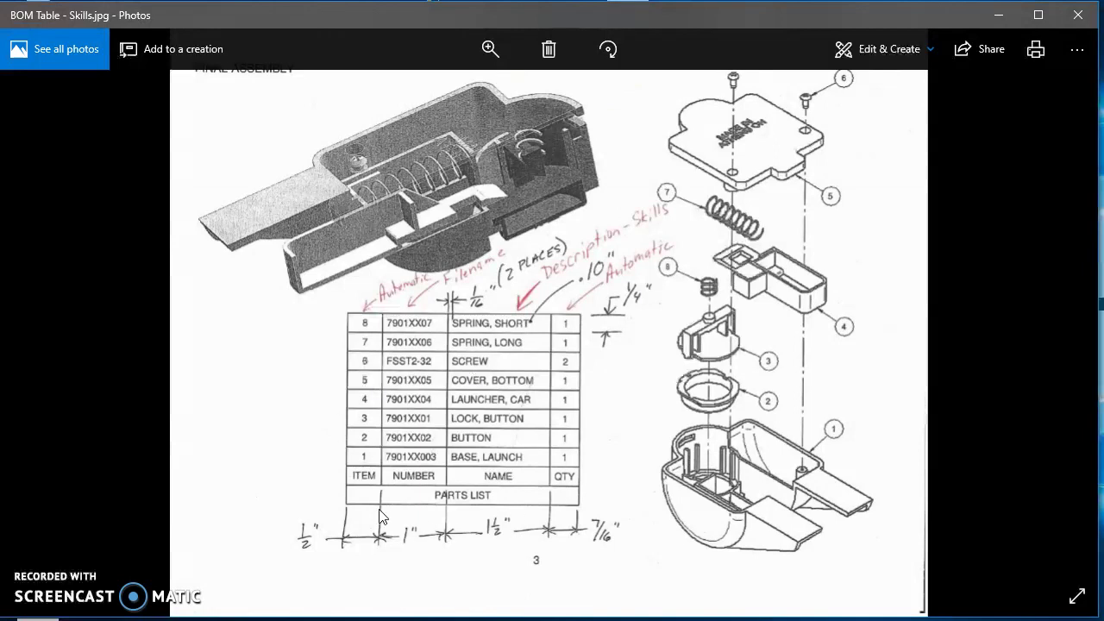
pyautogui.click(997, 15)
# Expand the bill of materials to show its title row and re-enter the title as PARTS LIST.
pyautogui.click(463, 251)
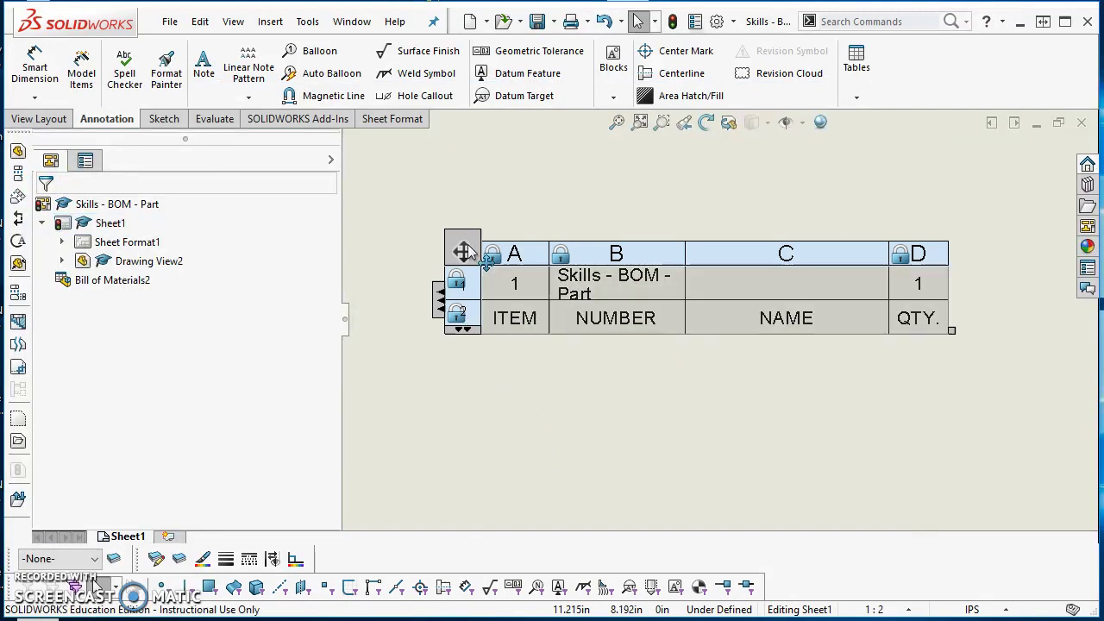
pyautogui.click(466, 336)
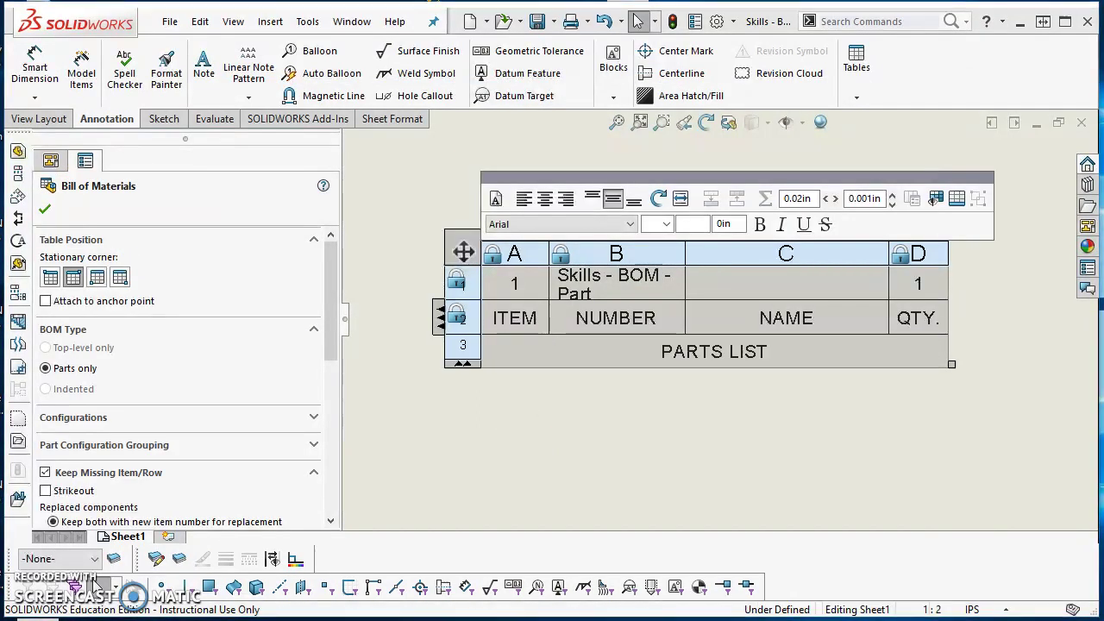
pyautogui.doubleClick(770, 353)
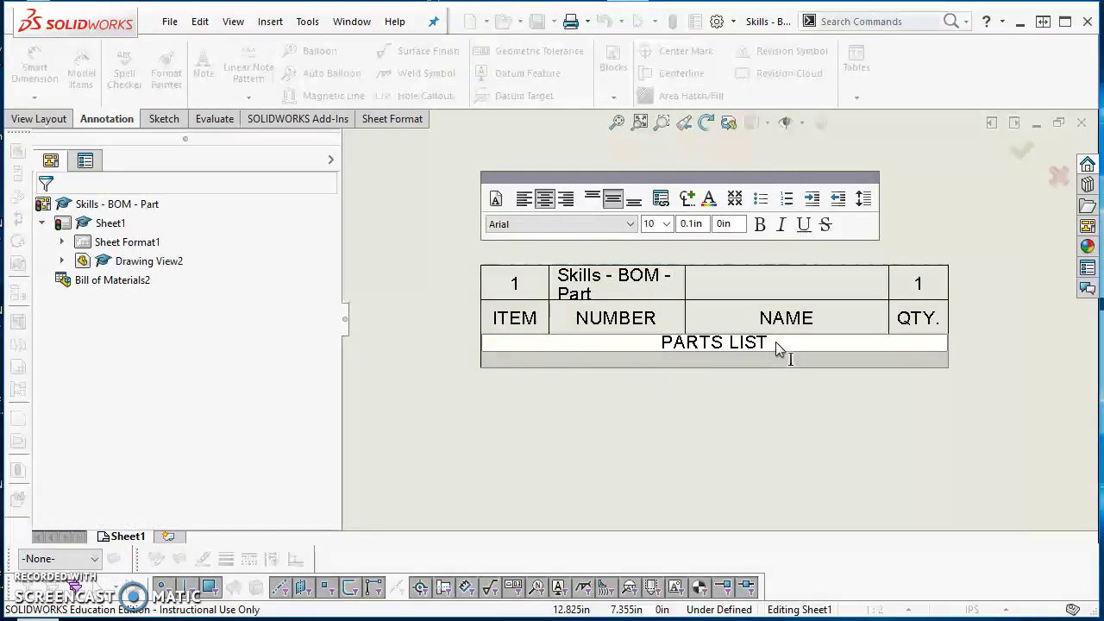
pyautogui.moveTo(775, 341); pyautogui.dragTo(601, 357)
pyautogui.write('parts')
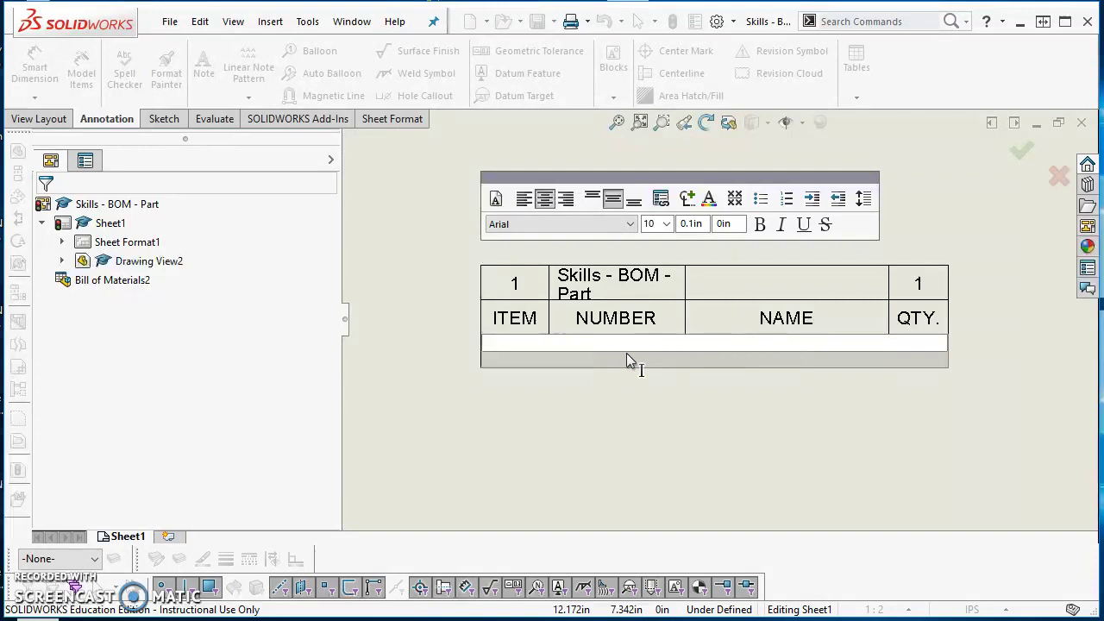
pyautogui.write(' list')
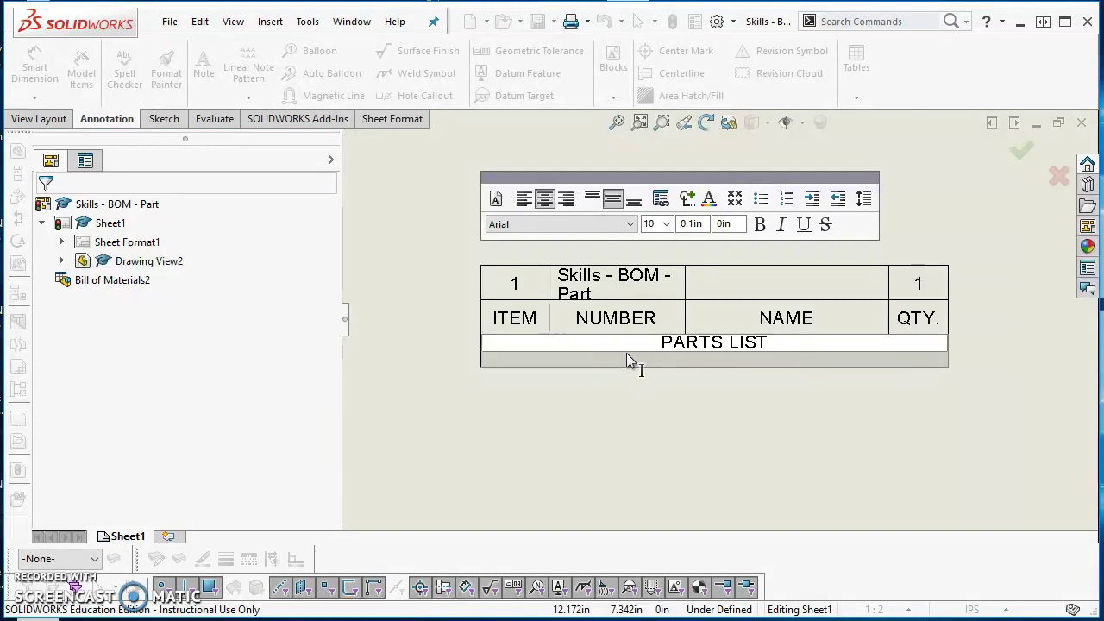
pyautogui.click(545, 461)
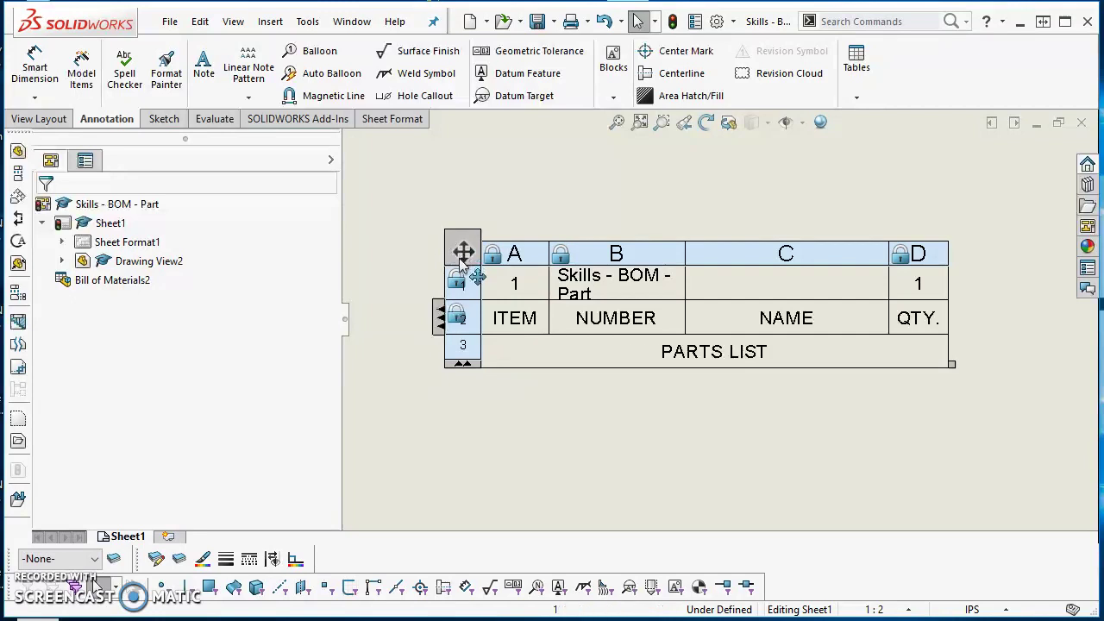
# Delete the whole bill of materials table from the sheet.
pyautogui.press('Escape')
pyautogui.click(517, 504)
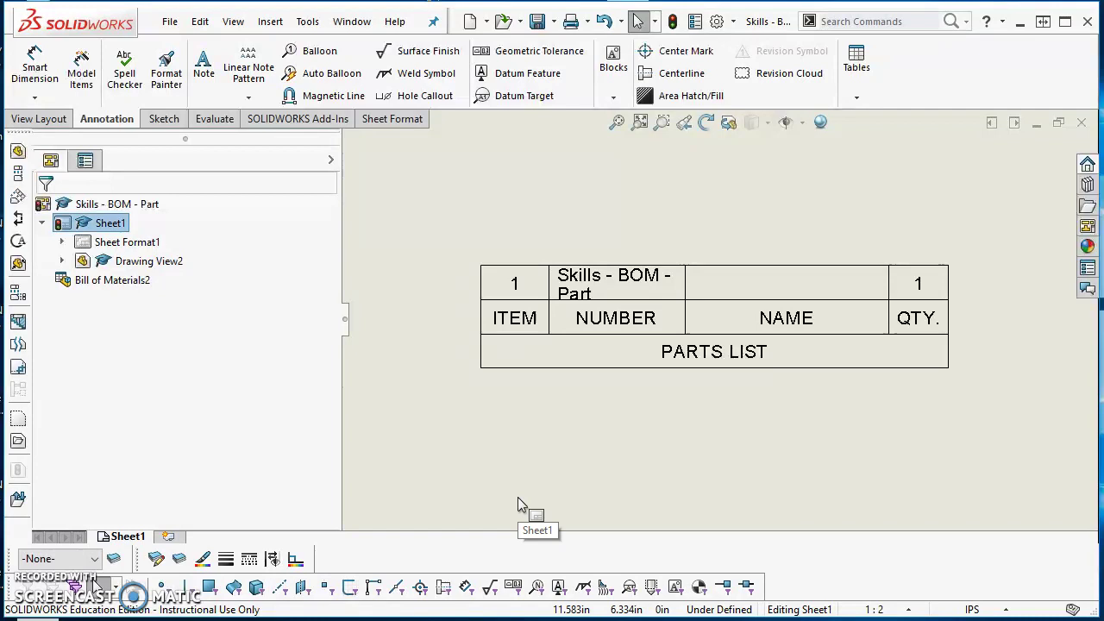
pyautogui.click(507, 356)
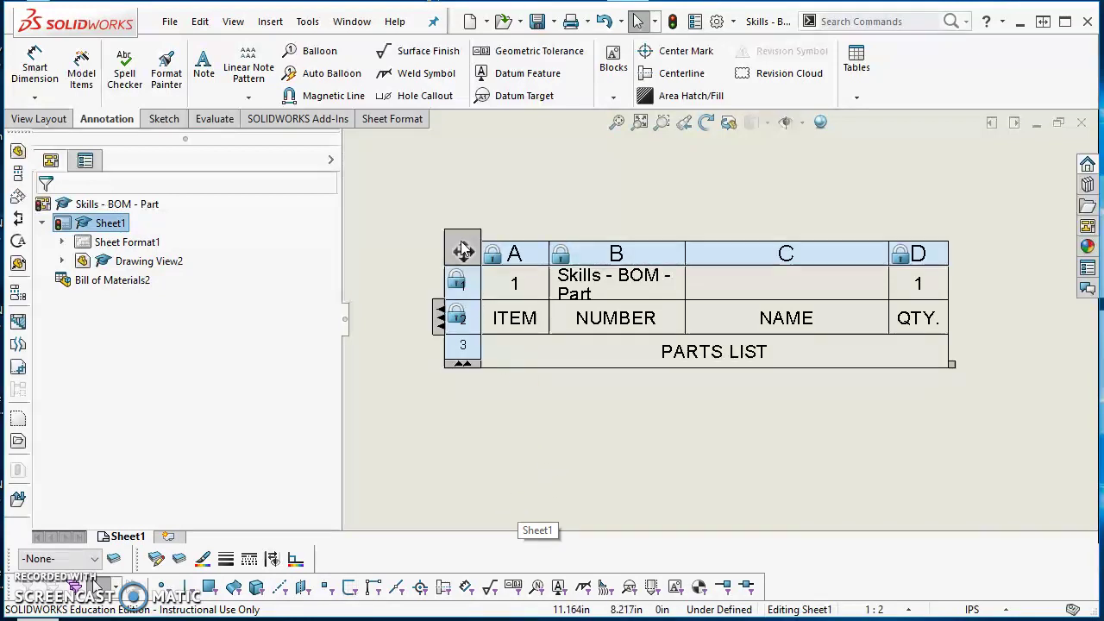
pyautogui.click(462, 249)
pyautogui.press('Delete')
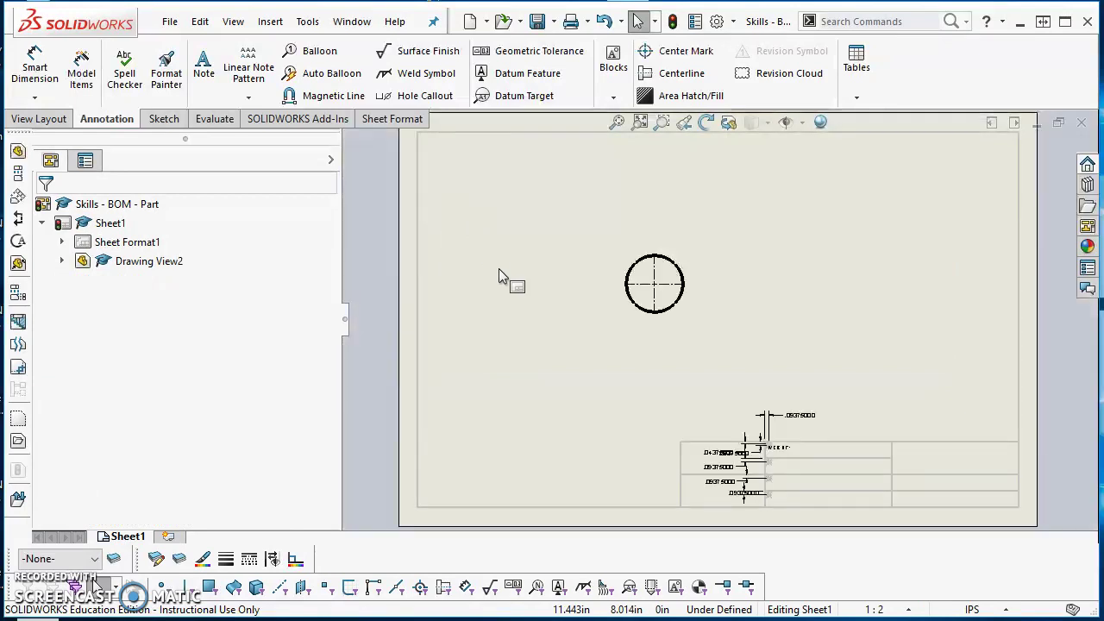
# Delete the circular part's drawing view from the sheet and confirm the deletion.
pyautogui.click(692, 317)
pyautogui.press('Delete')
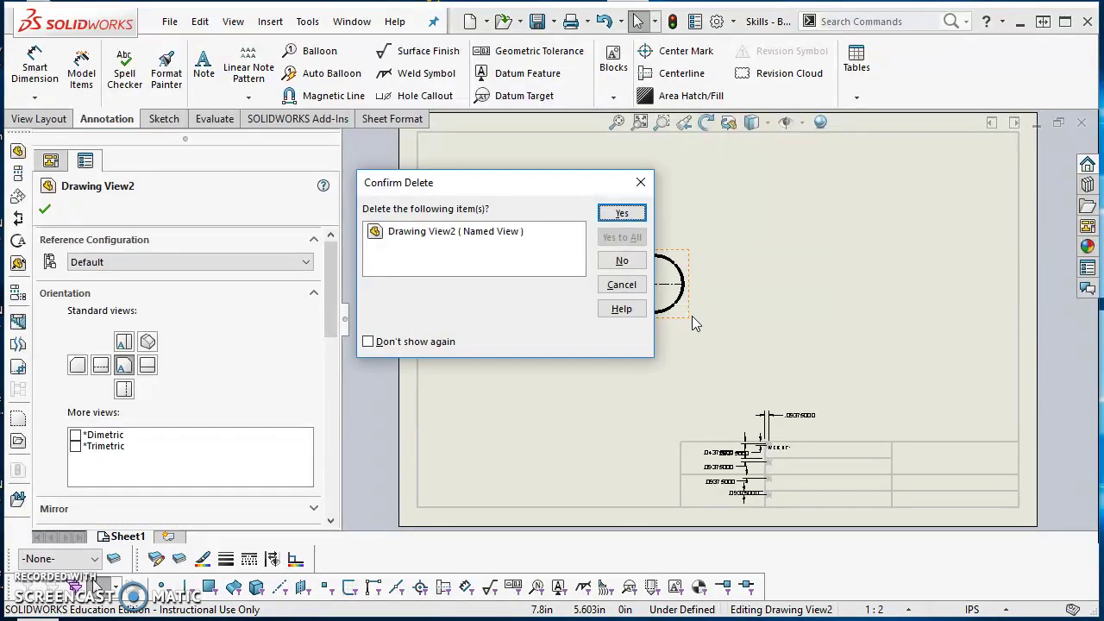
pyautogui.click(619, 214)
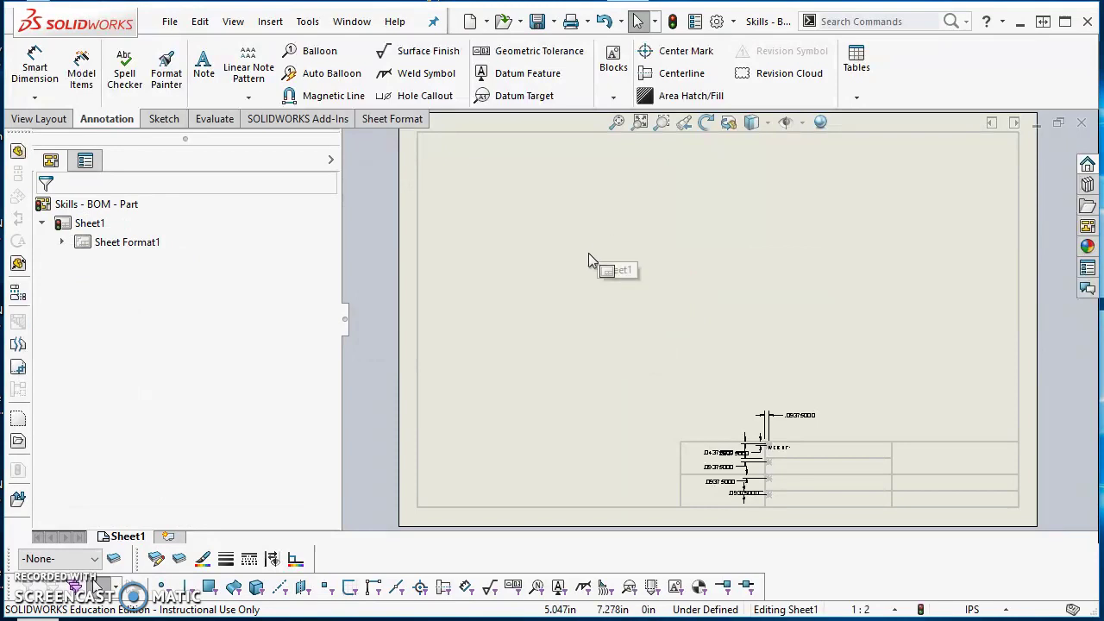
pyautogui.click(471, 24)
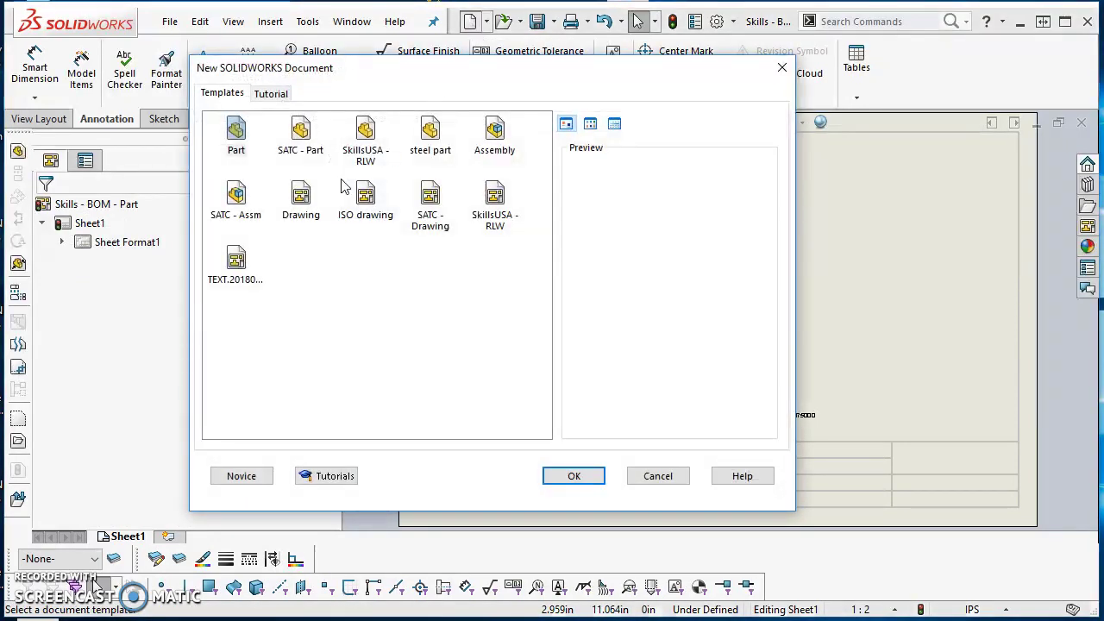
pyautogui.click(366, 145)
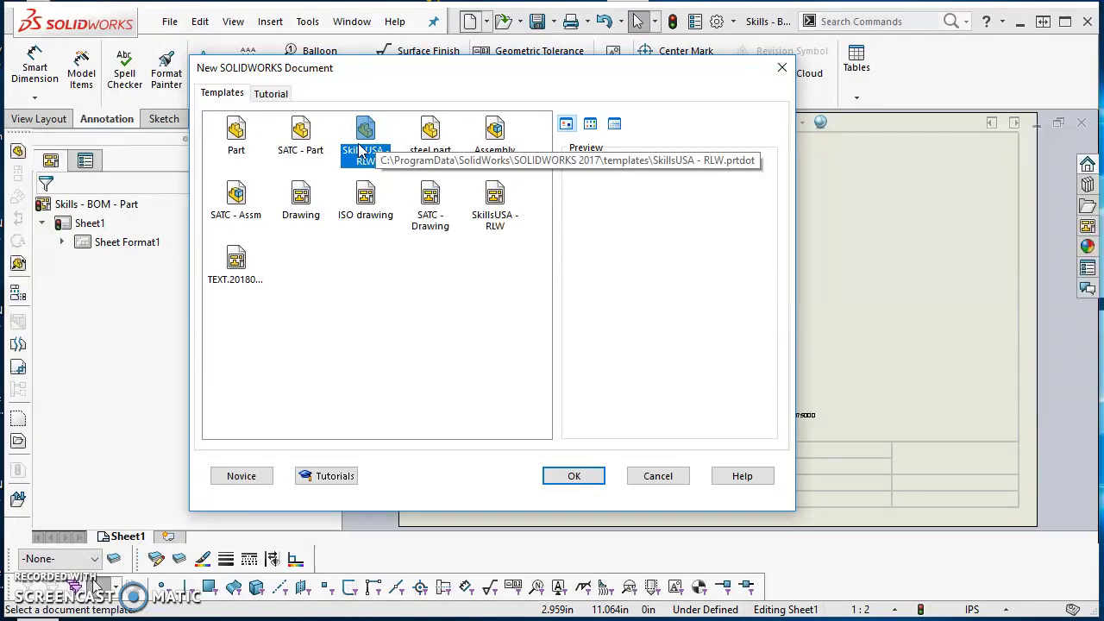
pyautogui.click(395, 277)
pyautogui.click(238, 216)
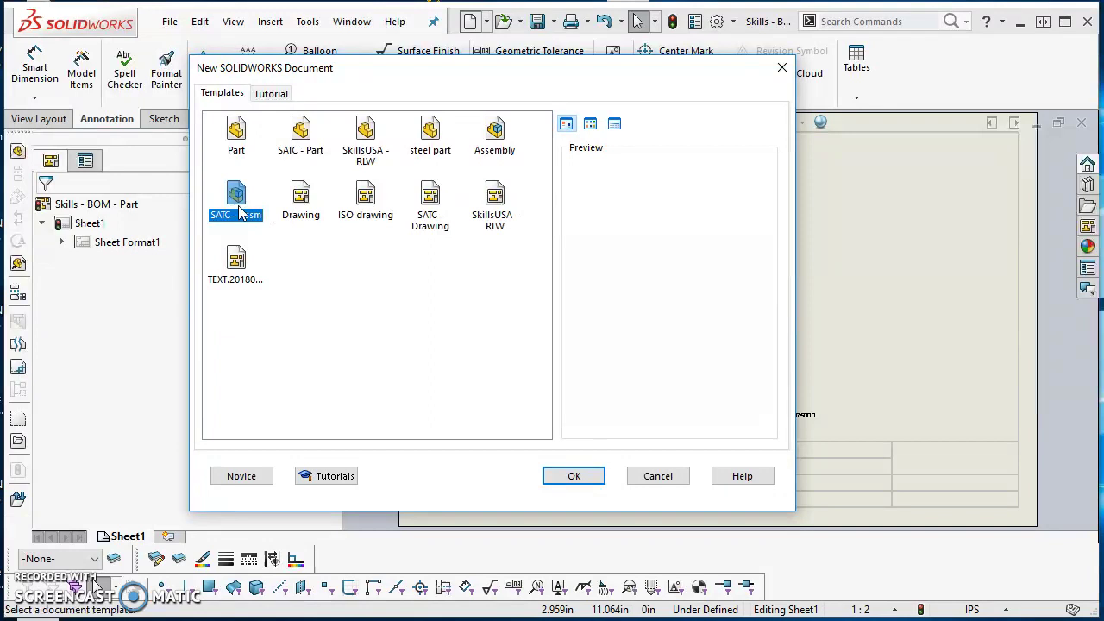
pyautogui.click(656, 477)
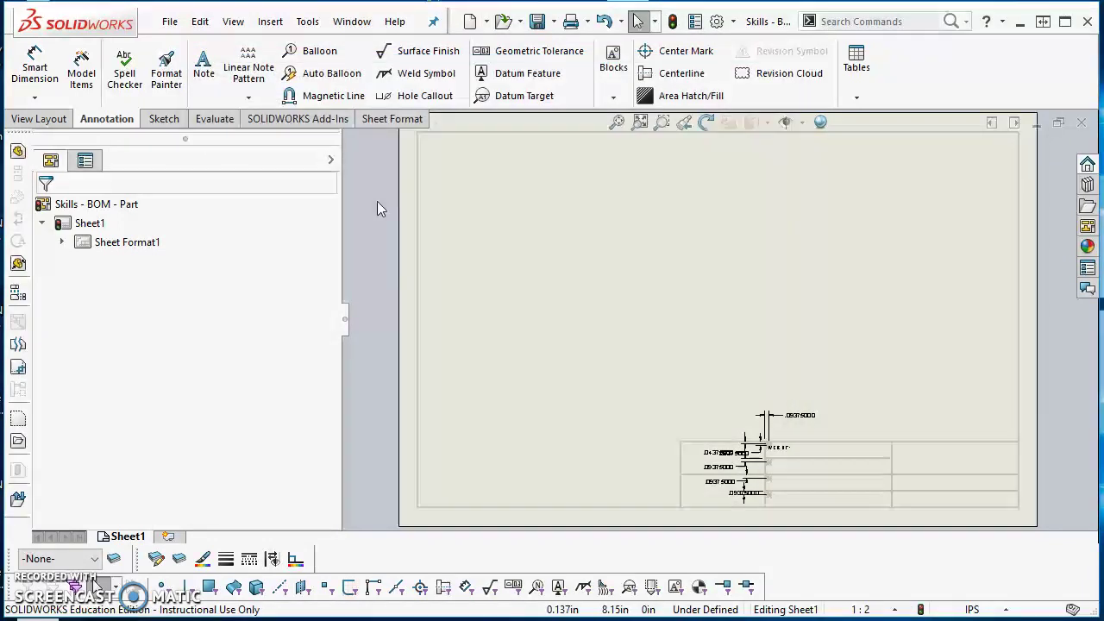
# Insert a model view of Assem1.SLDASM from the Desktop in the upper middle of the sheet and set its orientation to isometric.
pyautogui.click(37, 120)
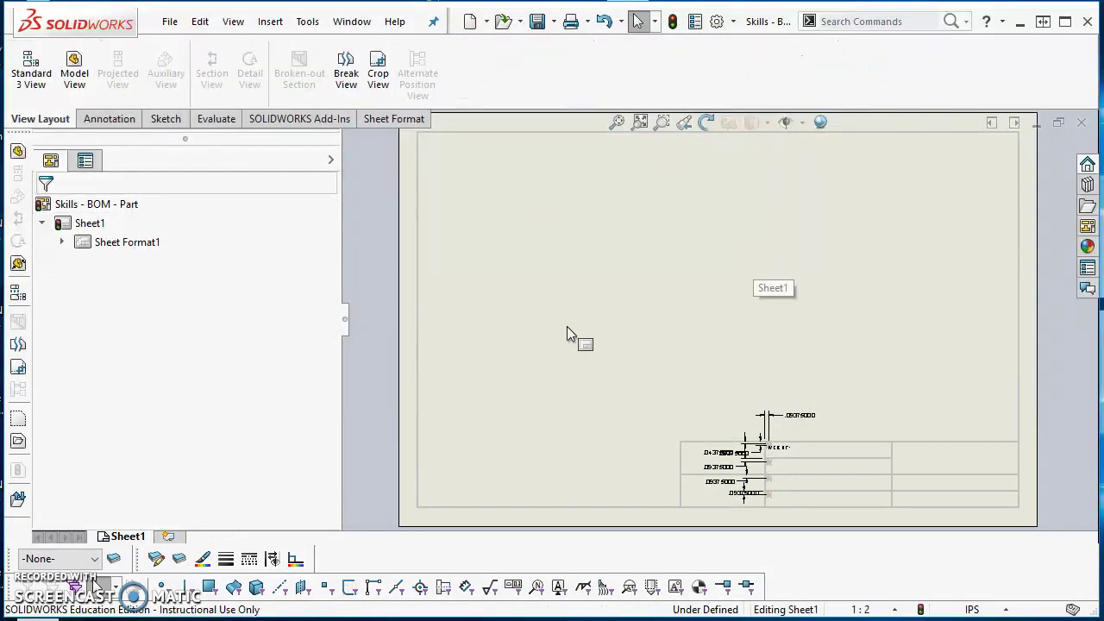
pyautogui.click(74, 73)
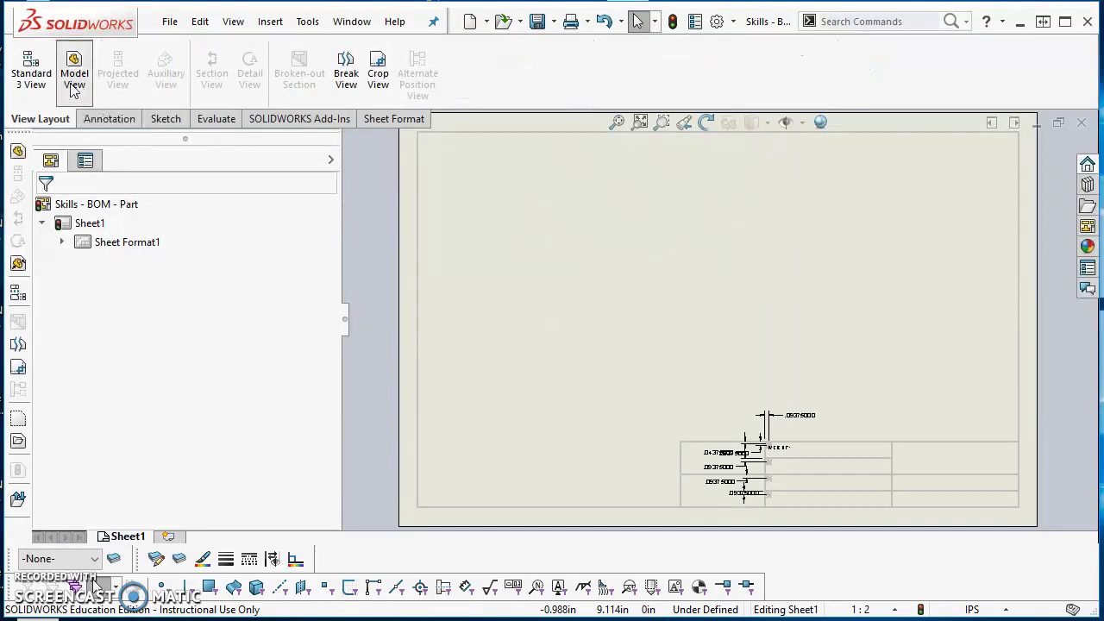
pyautogui.click(185, 441)
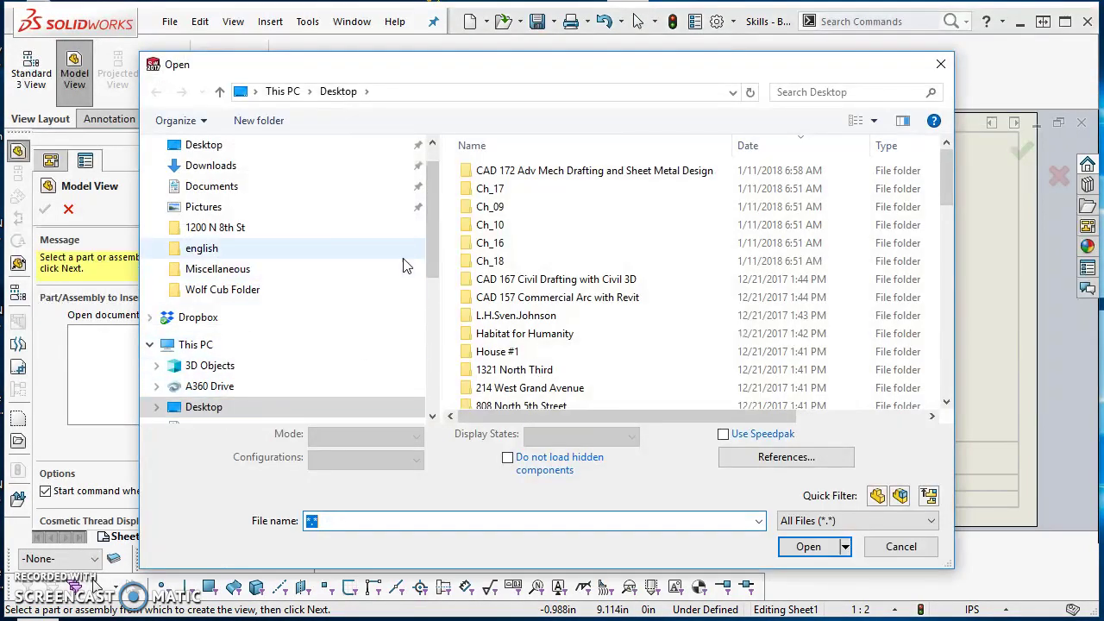
pyautogui.moveTo(435, 256); pyautogui.dragTo(434, 262)
pyautogui.moveTo(946, 196); pyautogui.dragTo(949, 243)
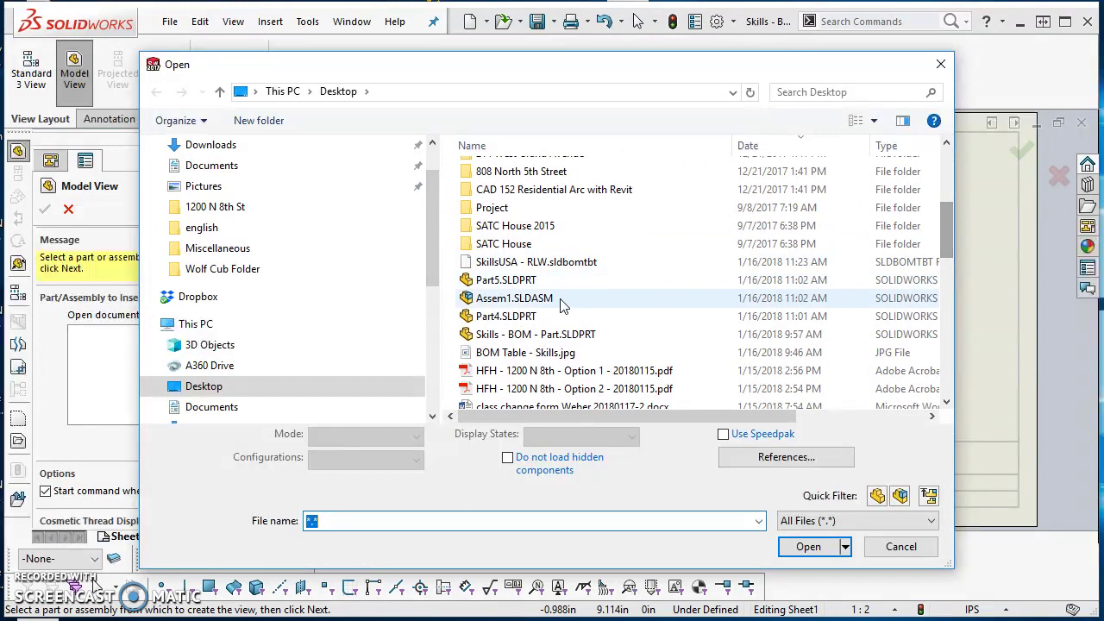
pyautogui.click(496, 316)
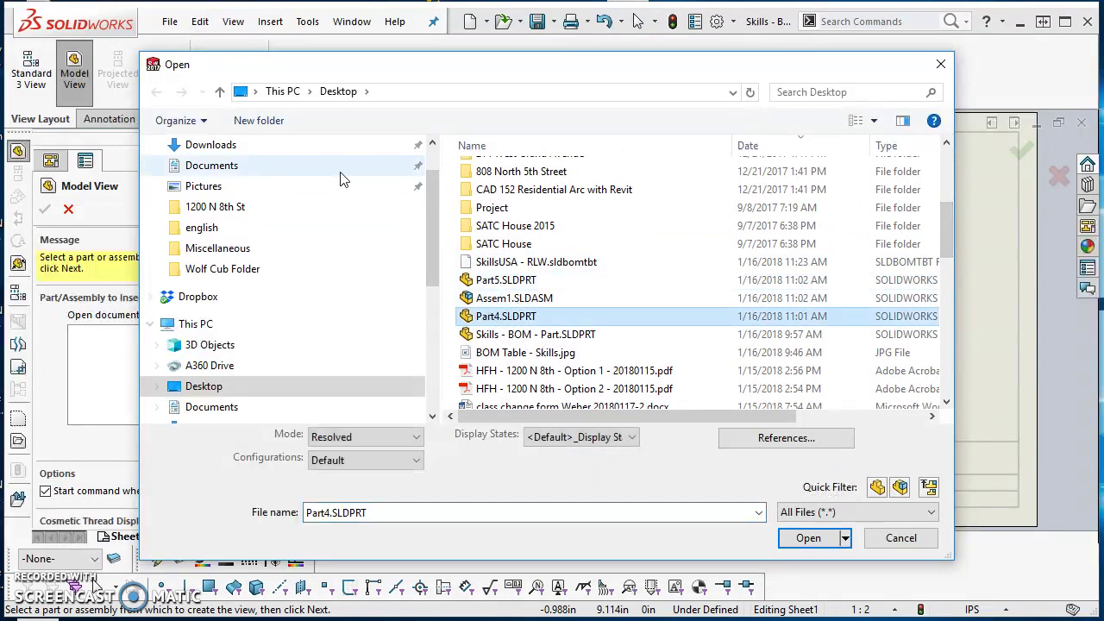
pyautogui.click(509, 299)
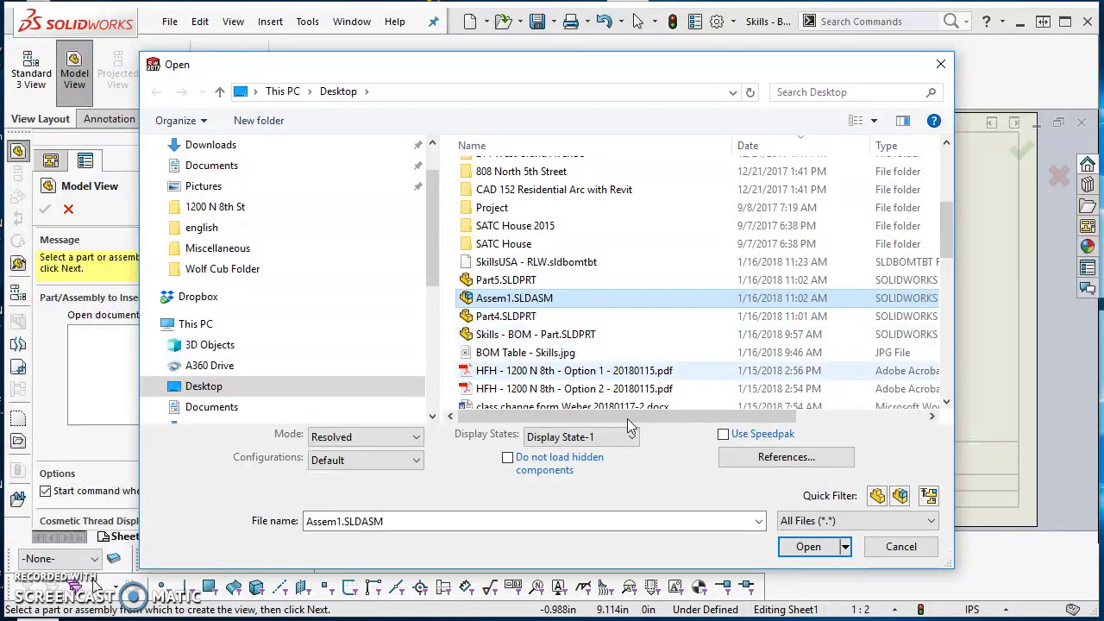
pyautogui.click(807, 549)
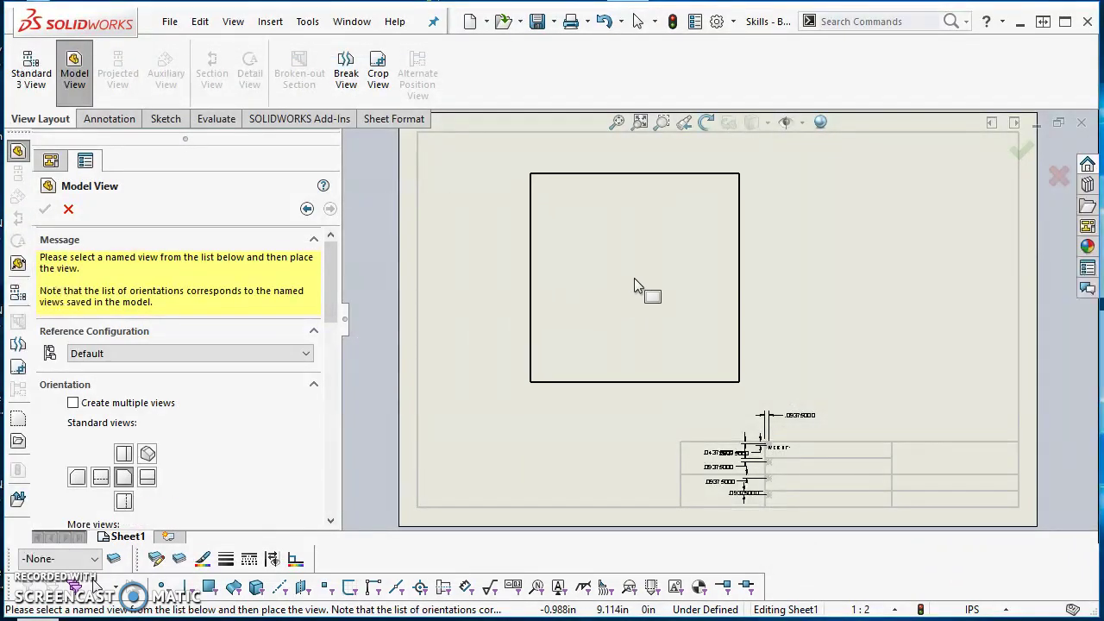
pyautogui.click(645, 293)
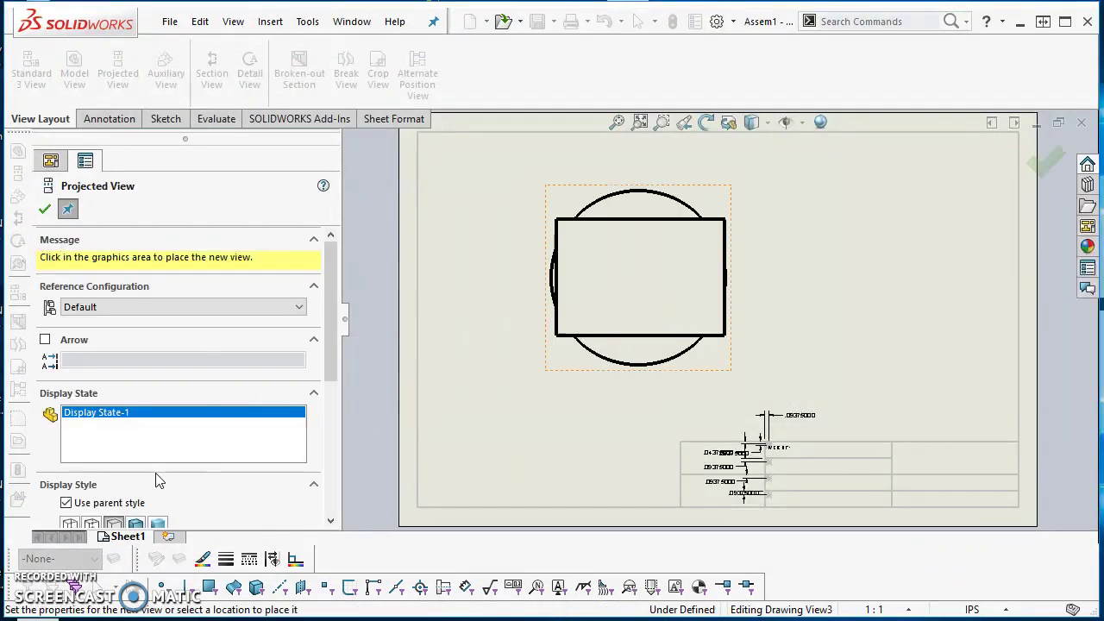
pyautogui.click(45, 210)
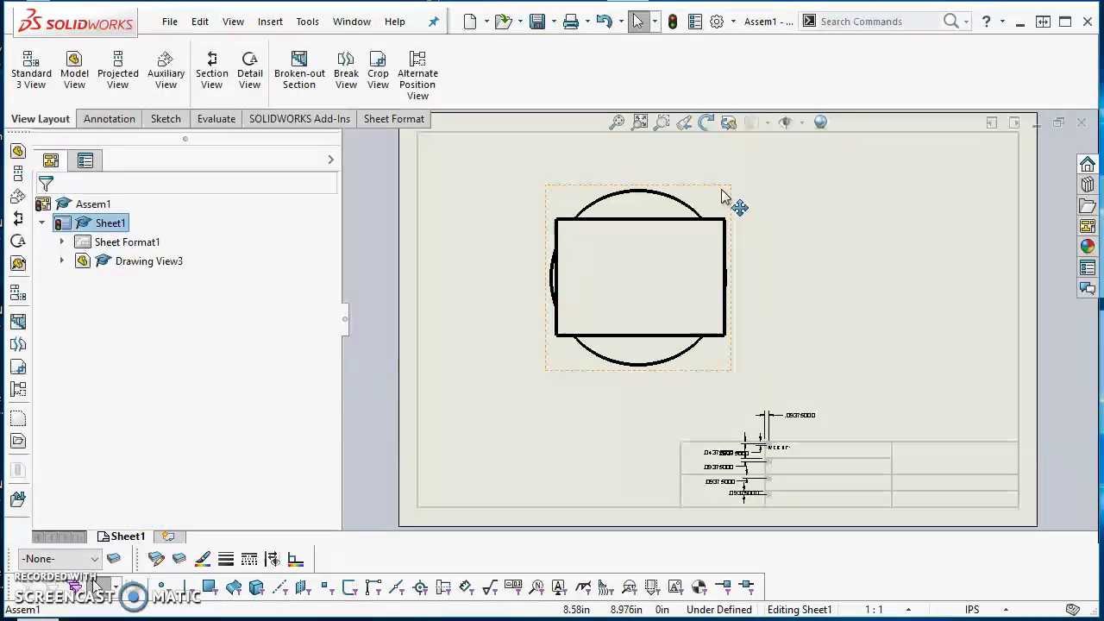
pyautogui.click(729, 203)
pyautogui.click(148, 341)
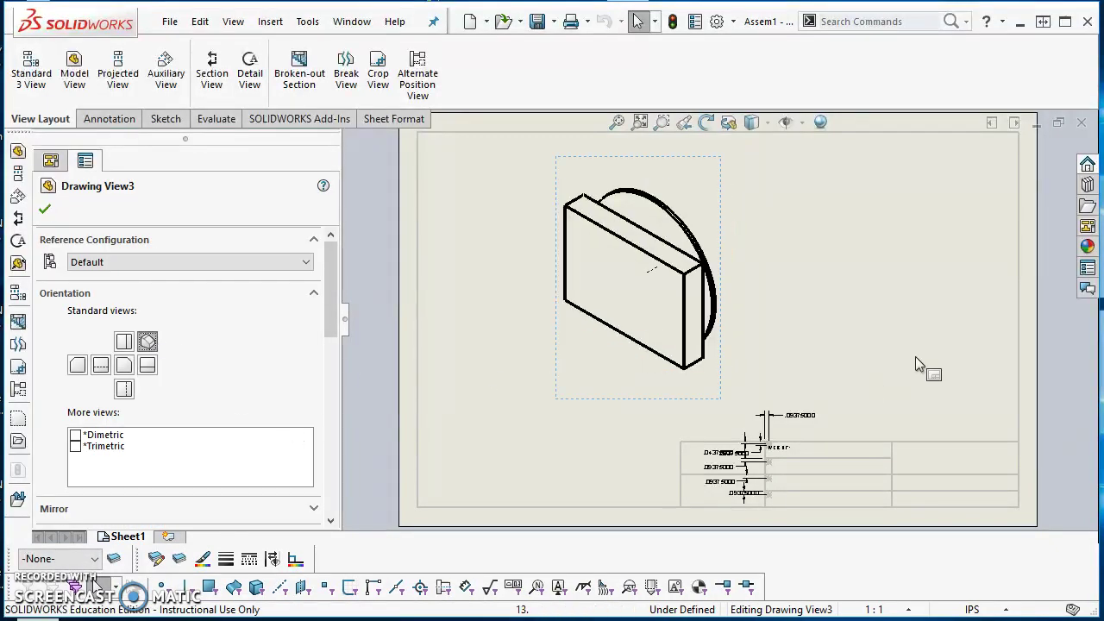
# Close the drawing view's properties and start a Bill of Materials table based on the isometric assembly view.
pyautogui.click(915, 356)
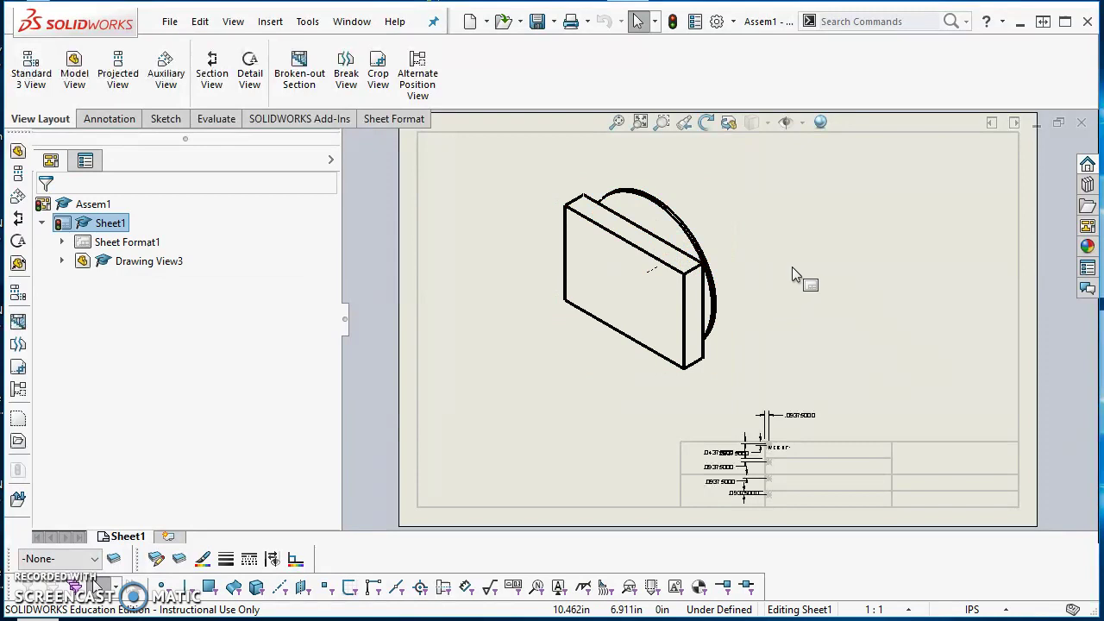
pyautogui.click(116, 123)
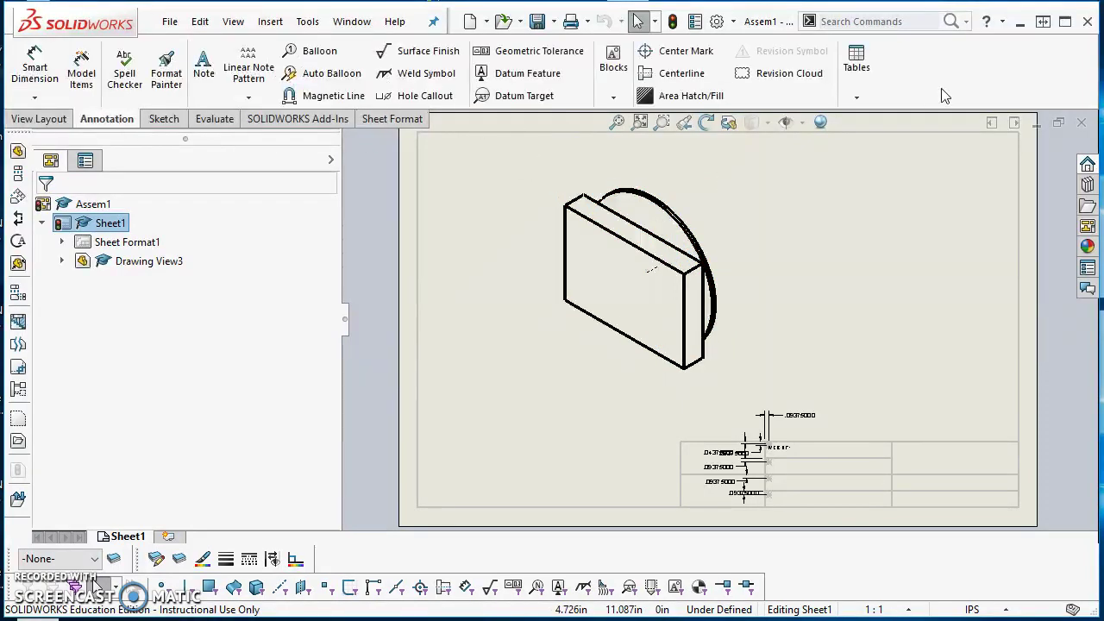
pyautogui.click(865, 89)
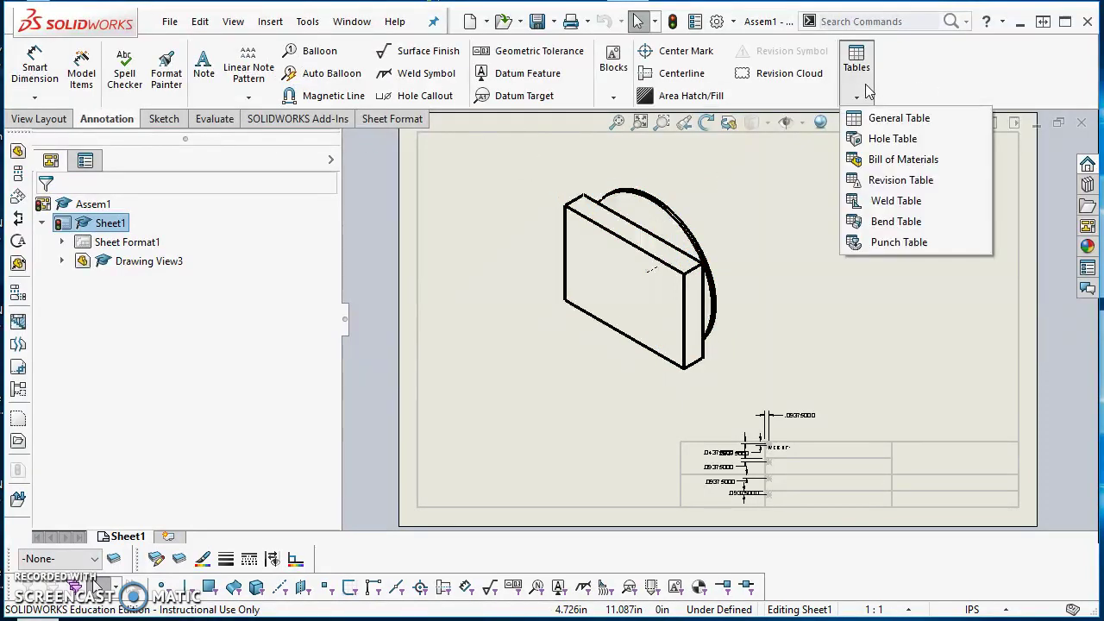
pyautogui.click(880, 160)
pyautogui.click(702, 197)
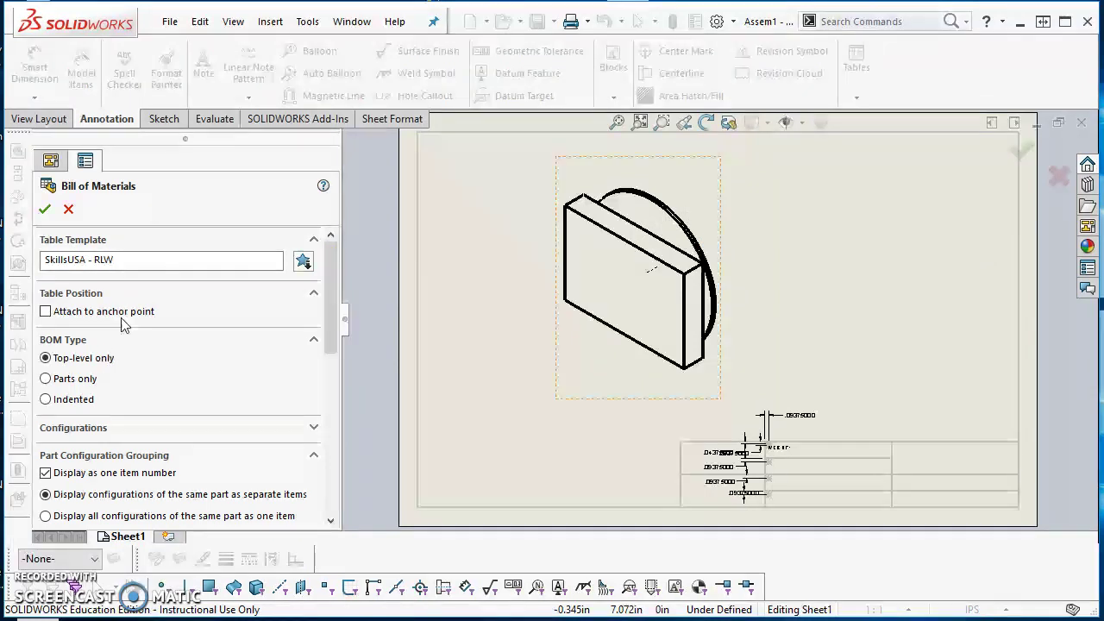
# Browse for a table template in C:\Program Files\SOLIDWORKS Corp\SOLIDWORKS\lang\english.
pyautogui.click(303, 262)
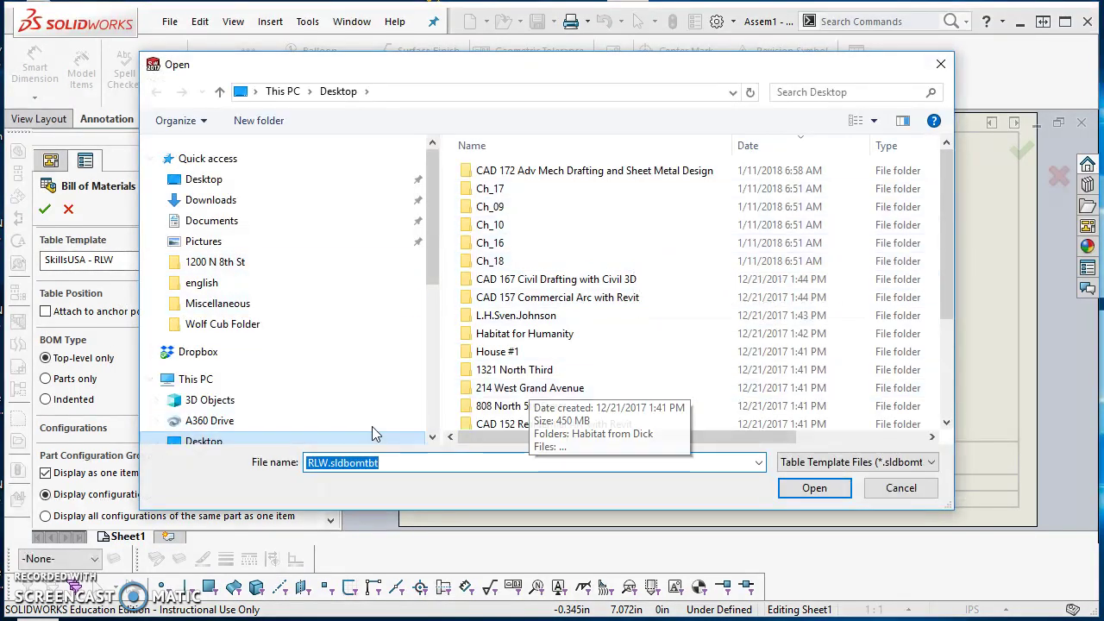
pyautogui.moveTo(431, 263); pyautogui.dragTo(431, 405)
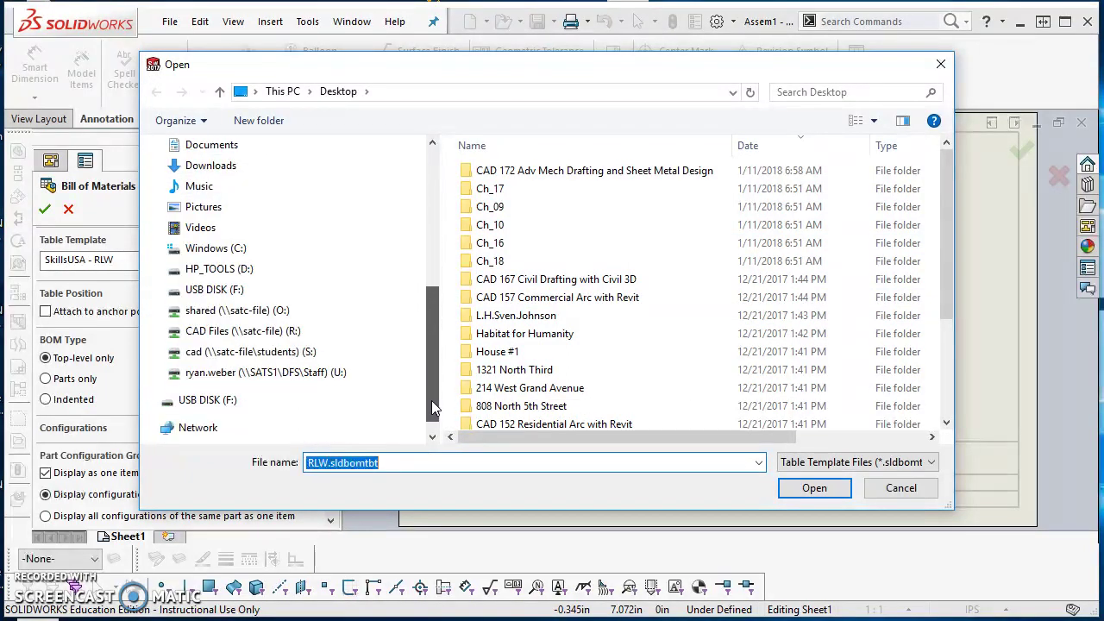
pyautogui.click(220, 249)
pyautogui.doubleClick(509, 333)
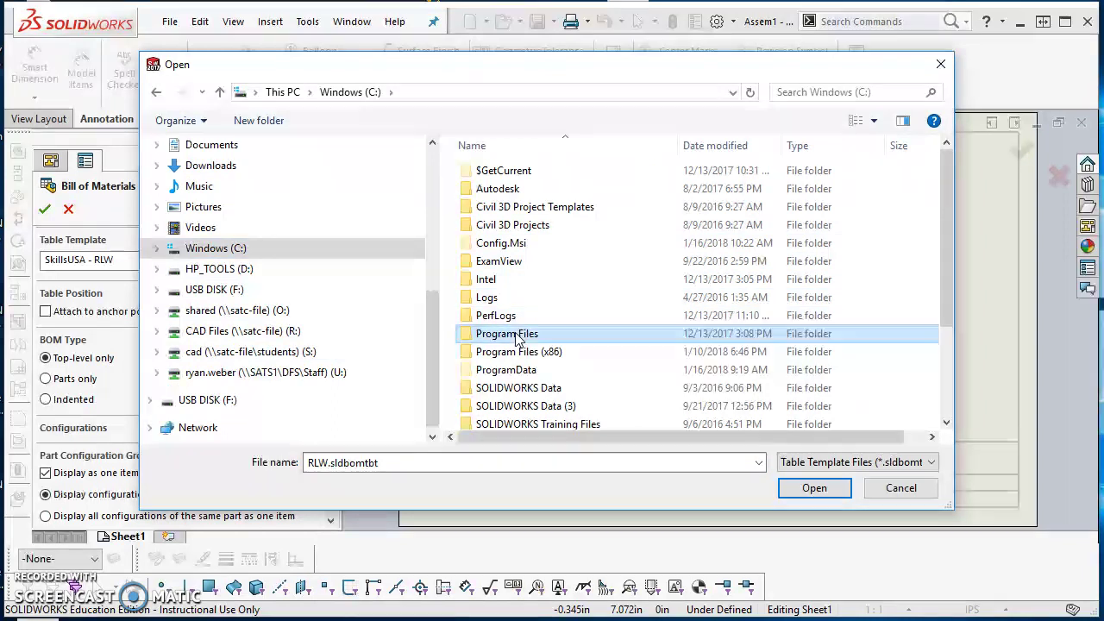
pyautogui.scroll(-1, 520, 372)
pyautogui.scroll(-6, 518, 371)
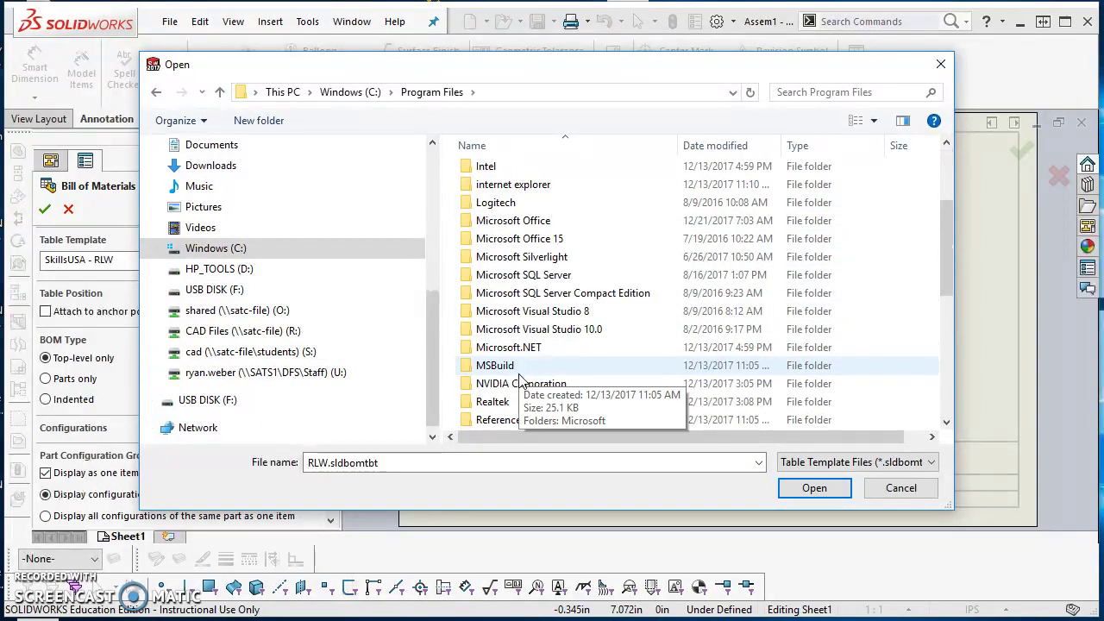
pyautogui.doubleClick(517, 242)
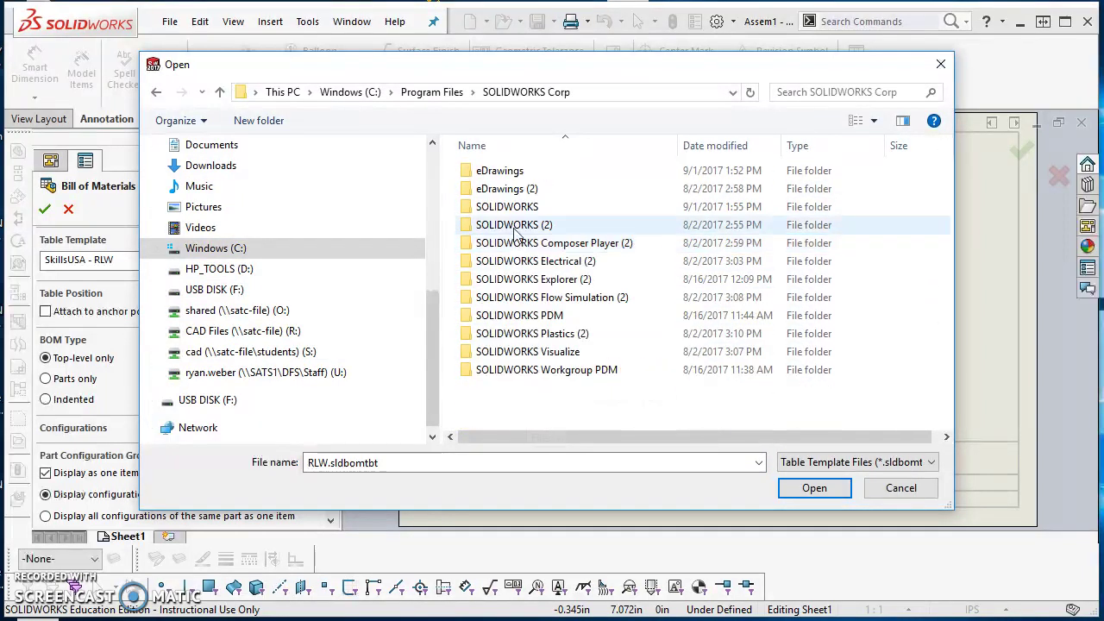
pyautogui.doubleClick(511, 211)
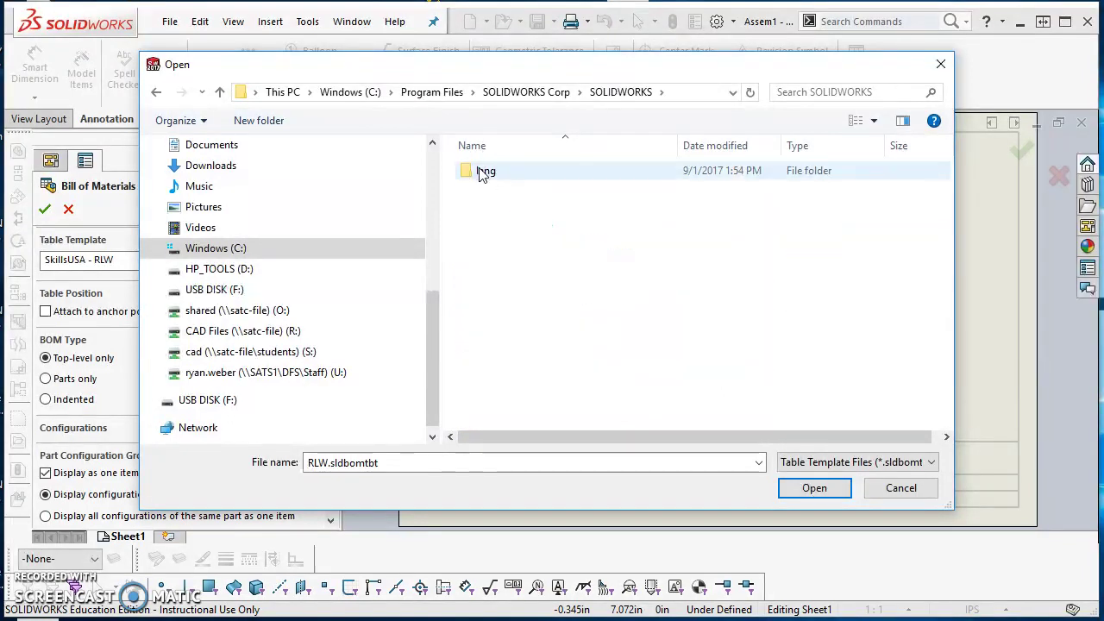
pyautogui.doubleClick(485, 171)
pyautogui.doubleClick(487, 173)
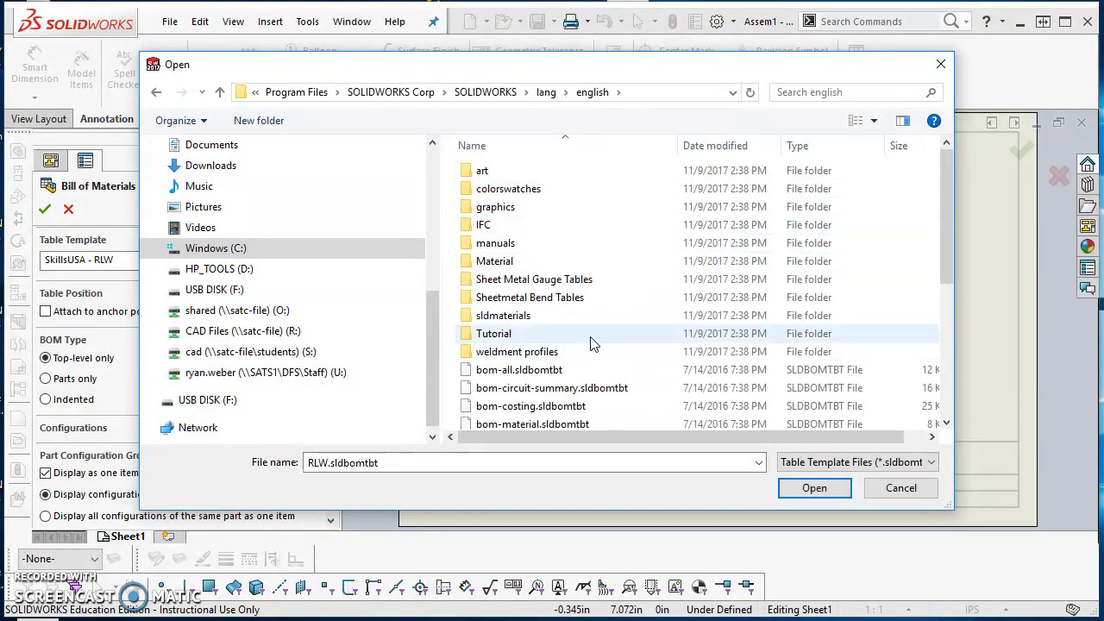
# Load SkillsUSA - RLW.sldbomtbt as the table template and place the top-level bill of materials to the right of the isometric view.
pyautogui.scroll(-3, 593, 339)
pyautogui.scroll(3, 603, 338)
pyautogui.scroll(-5, 626, 315)
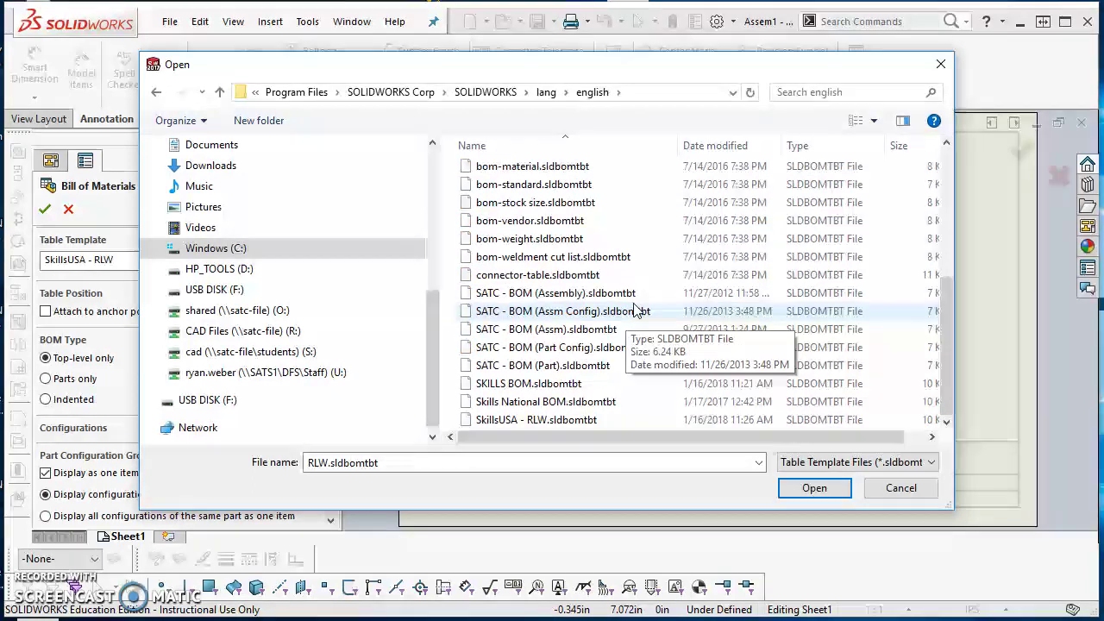
pyautogui.click(528, 422)
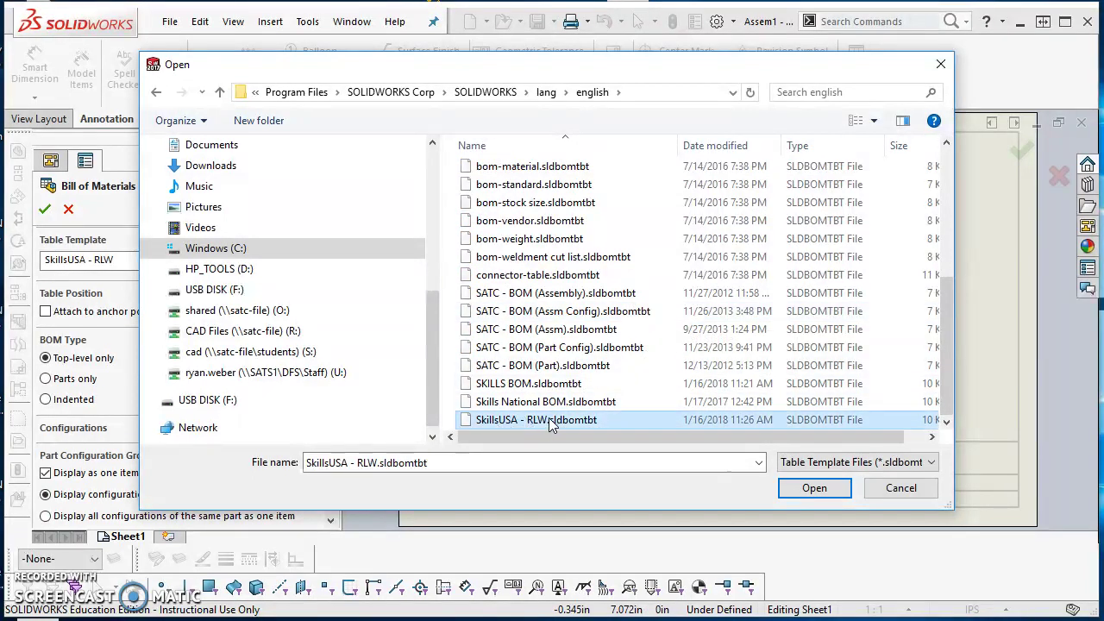
pyautogui.click(814, 488)
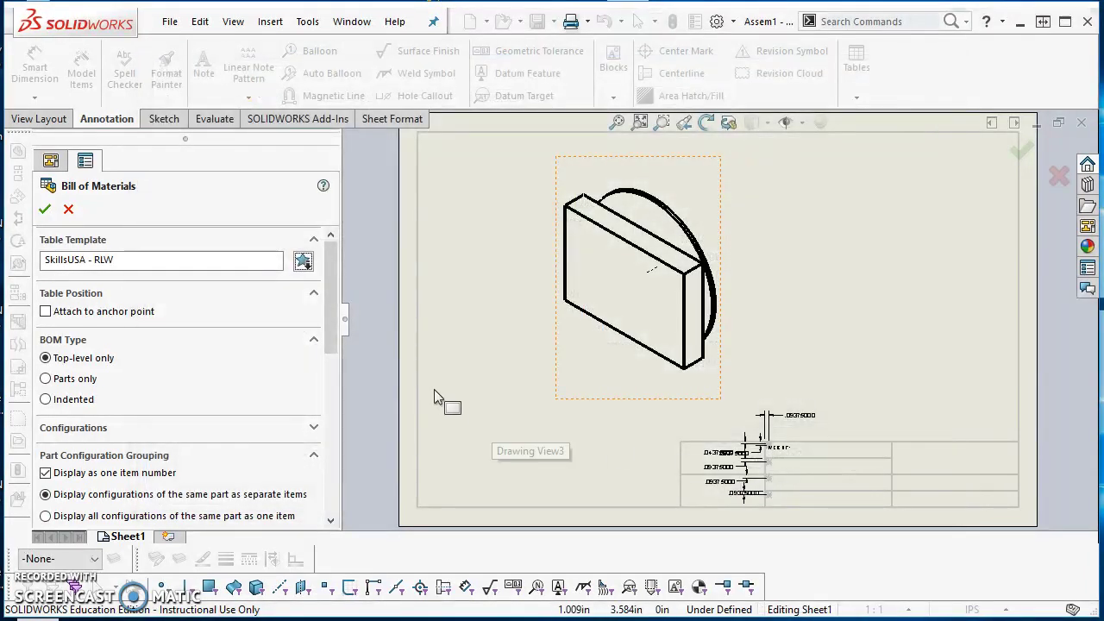
pyautogui.click(45, 209)
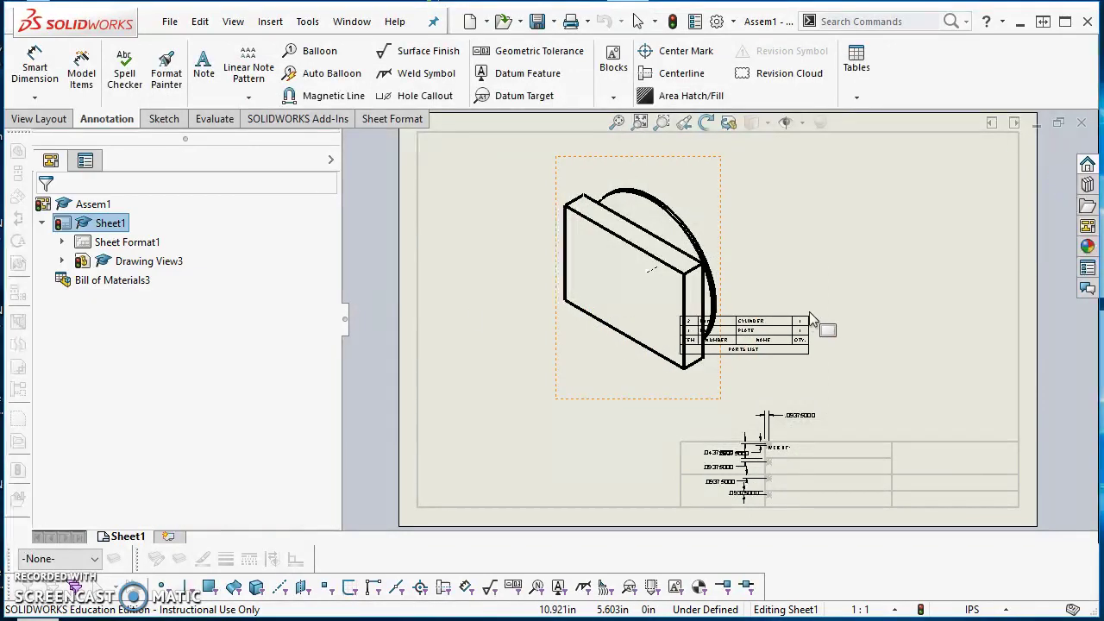
pyautogui.click(934, 239)
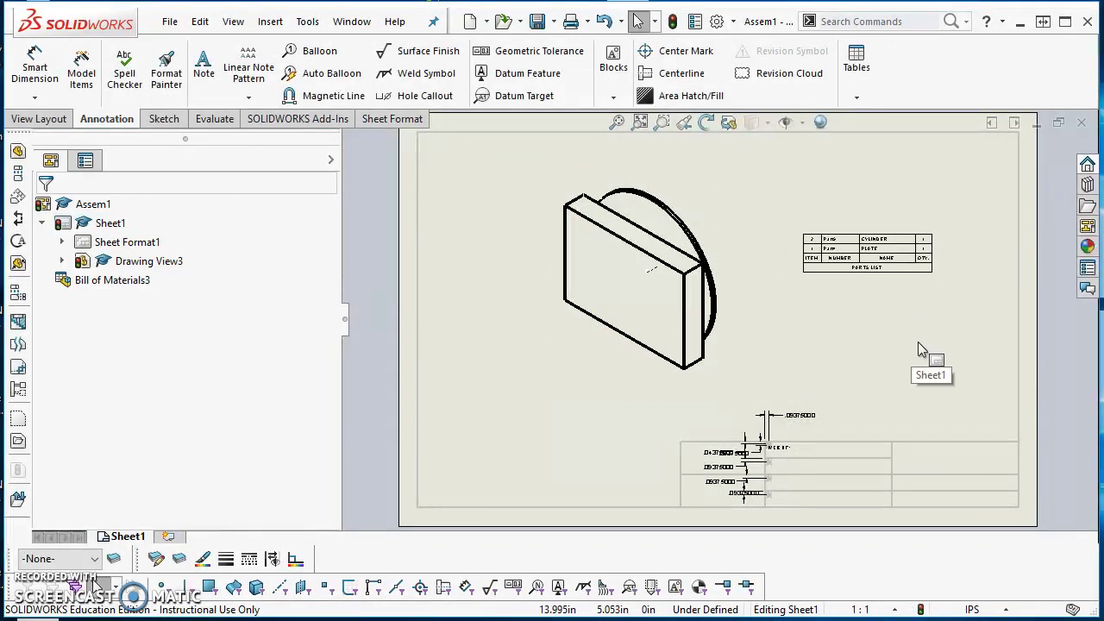
# Examine the placed parts list's columns and title row up close and compare them with the BOM Table - Skills.jpg reference image in Photos.
pyautogui.scroll(2, 770, 303)
pyautogui.scroll(-6, 751, 323)
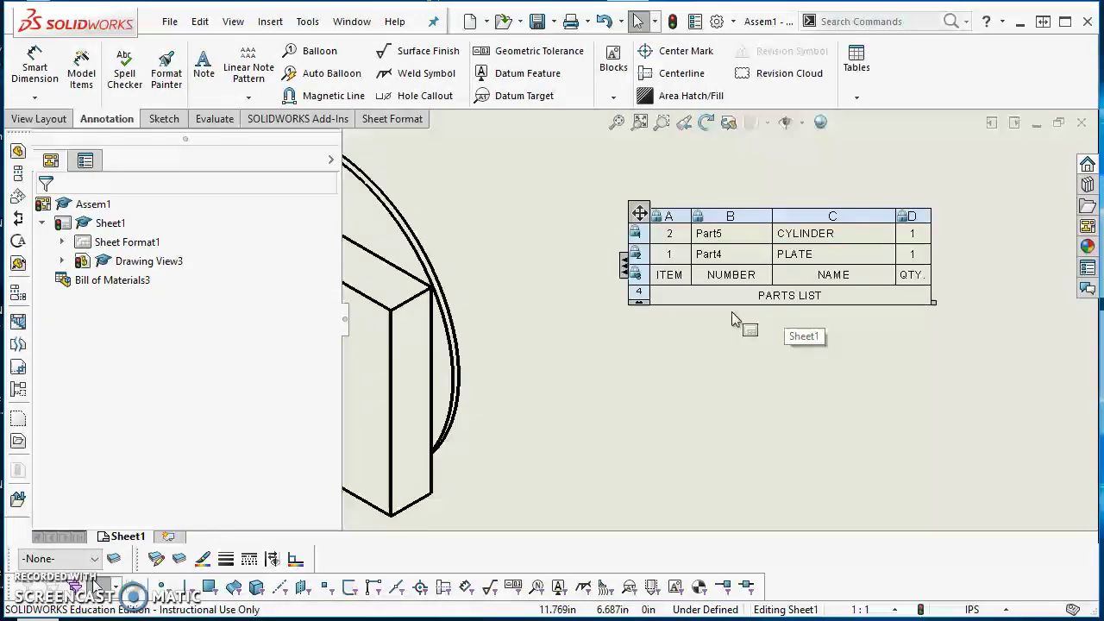
pyautogui.scroll(-2, 752, 339)
pyautogui.moveTo(837, 333); pyautogui.dragTo(710, 409, button='middle')
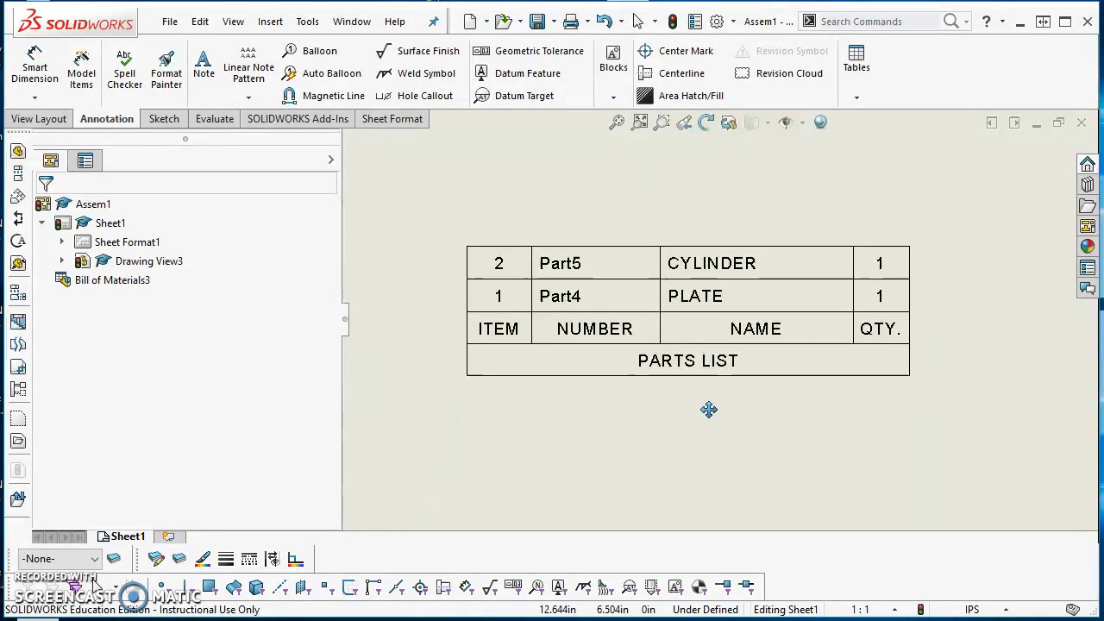
pyautogui.scroll(-2, 710, 412)
pyautogui.moveTo(742, 373); pyautogui.dragTo(767, 409, button='middle')
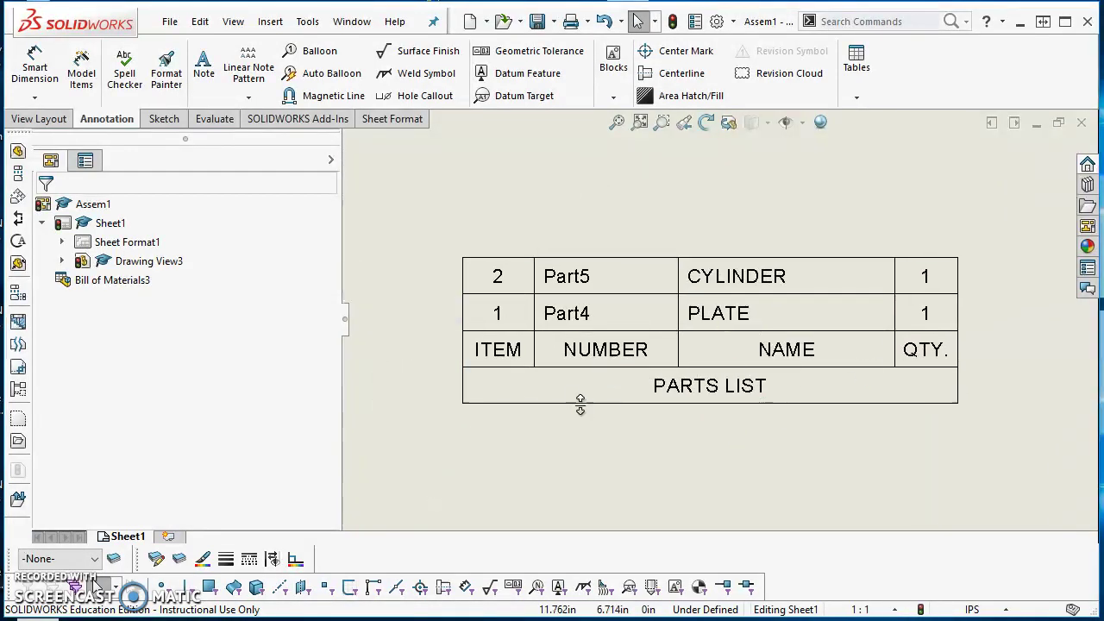
pyautogui.hotkey('alt', 'Tab')
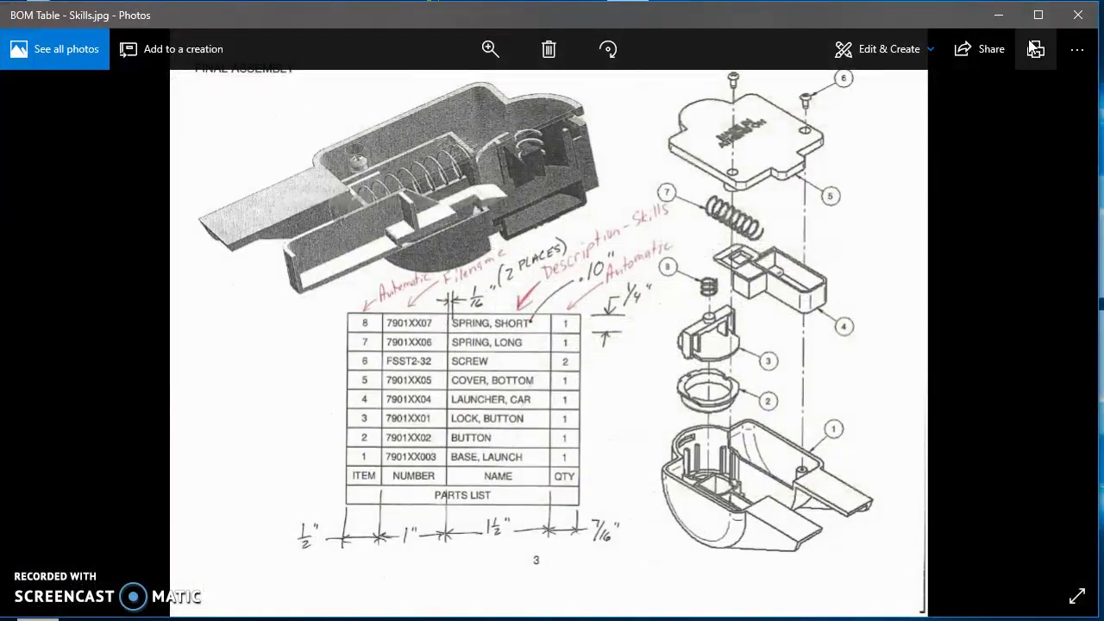
pyautogui.click(998, 15)
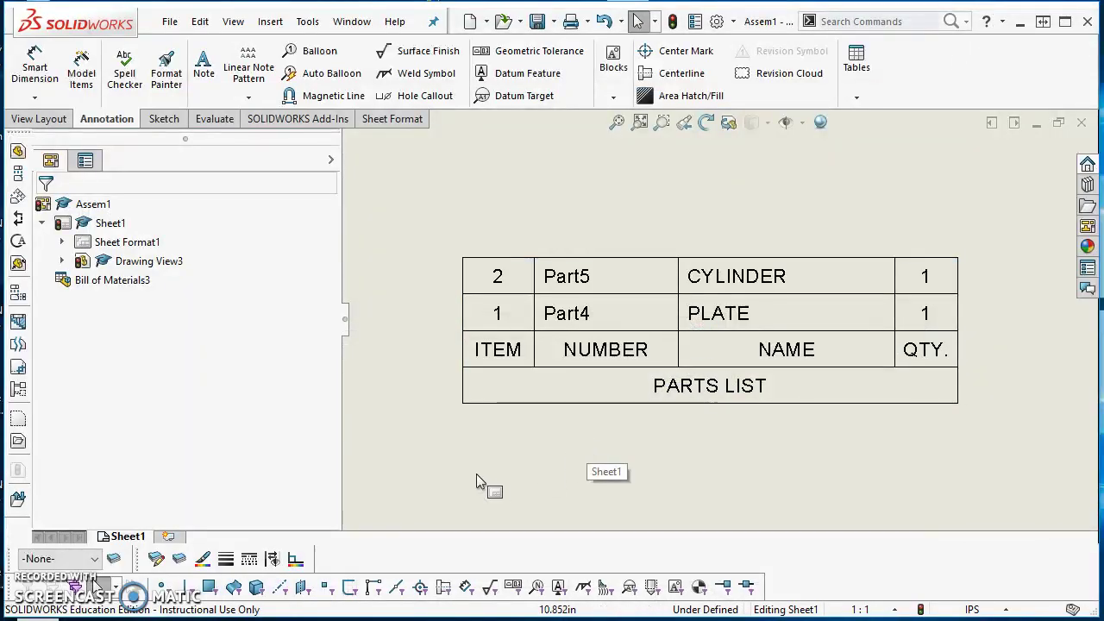